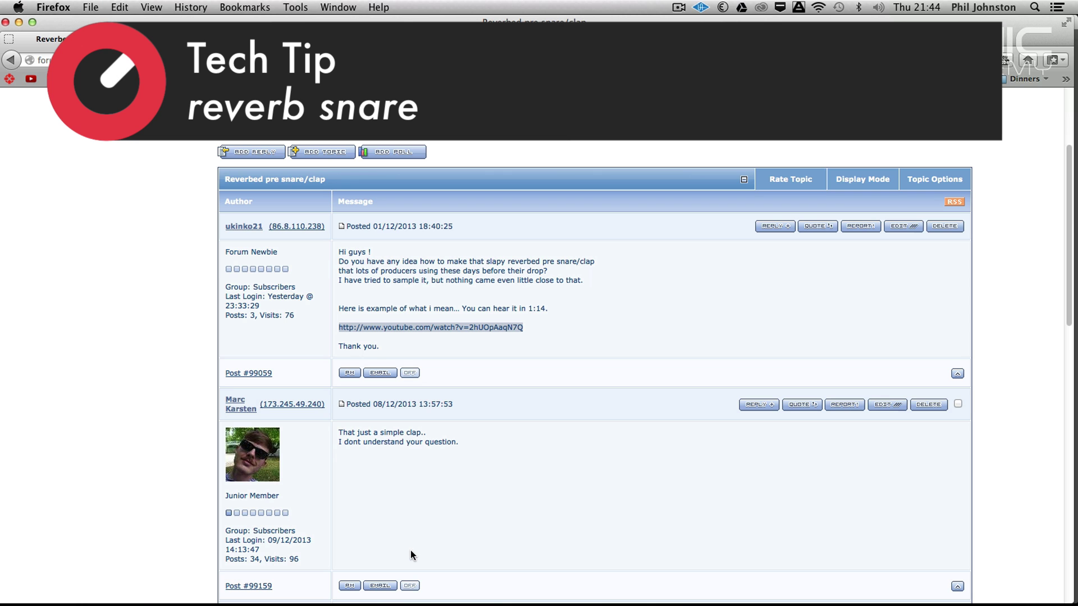
# - Play the linked YouTube reference track from about 1:08 to hear the reverbed pre-snare before the drop, then return to the forum topic
pyautogui.click(524, 332)
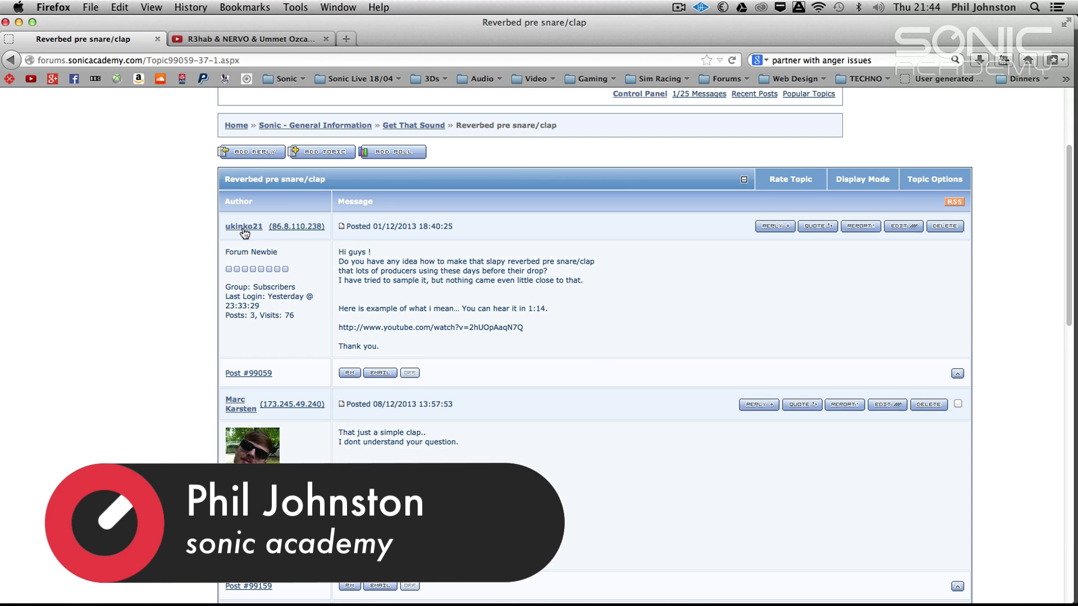
pyautogui.click(240, 40)
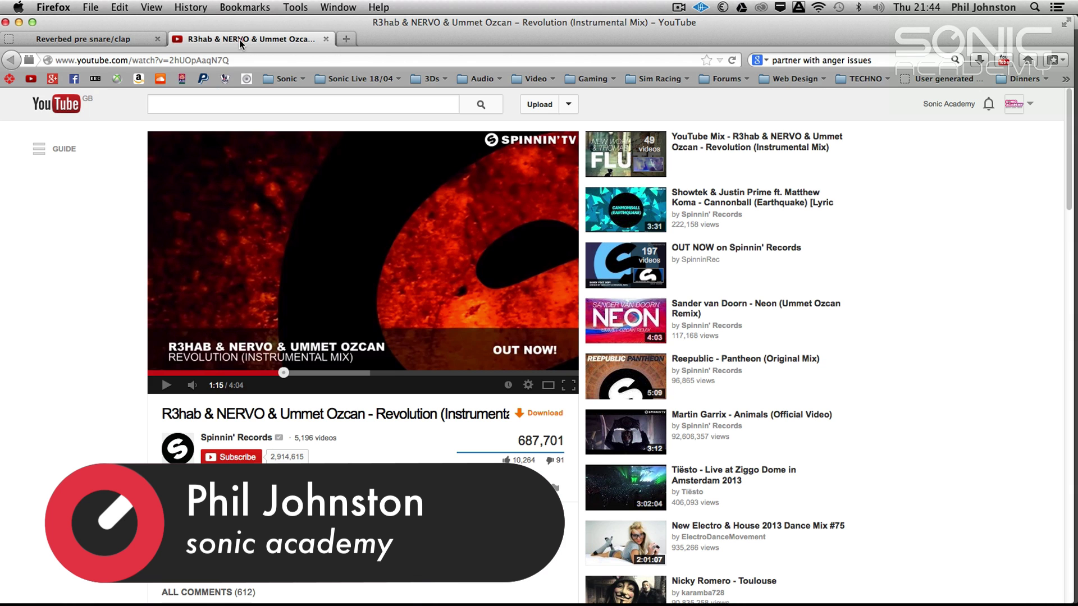
pyautogui.click(264, 372)
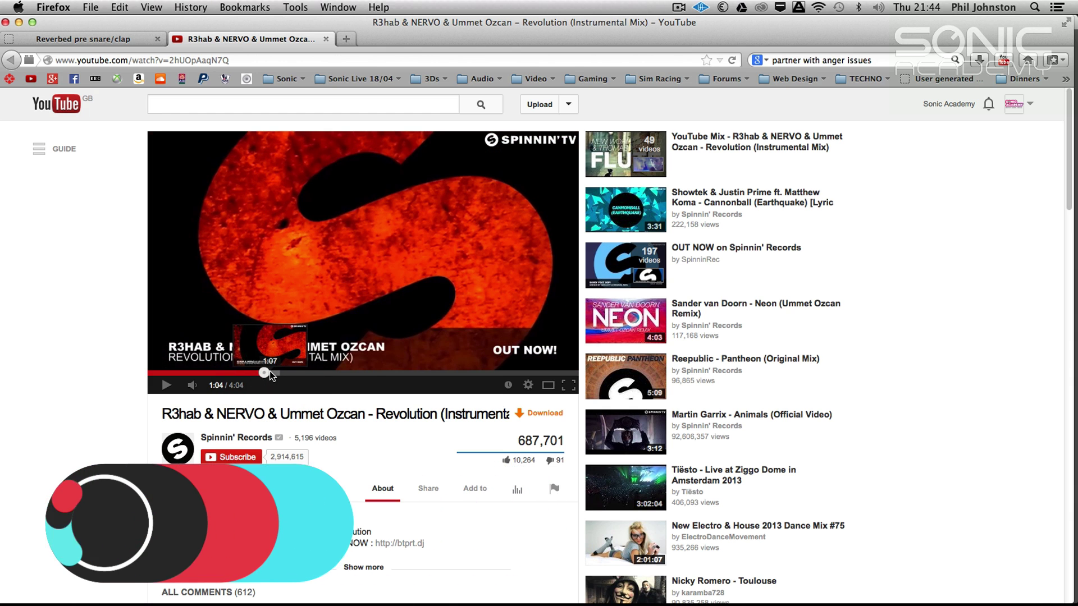
pyautogui.click(272, 373)
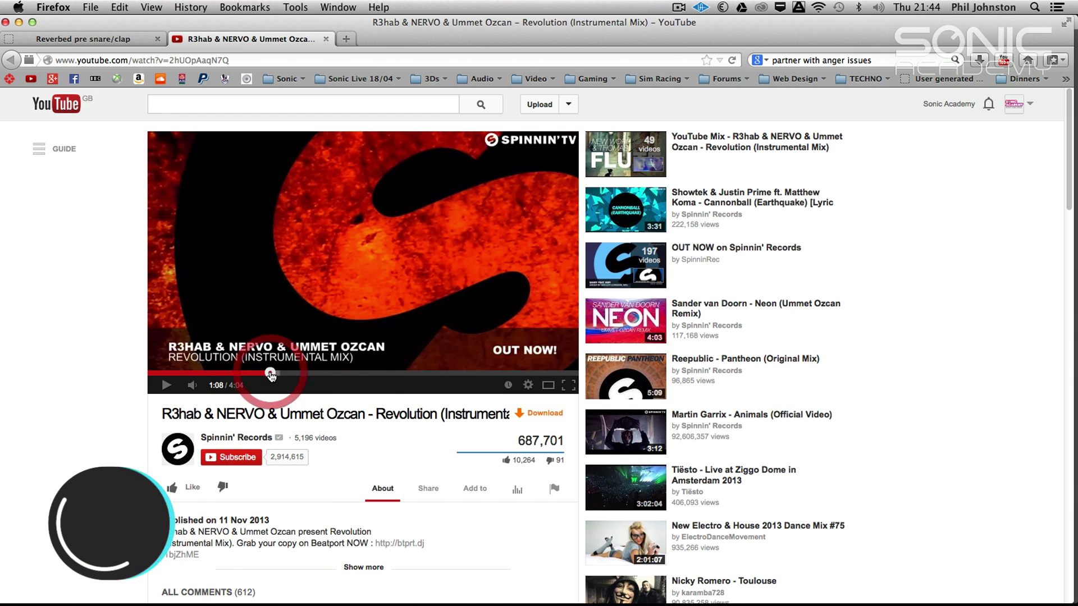
pyautogui.click(167, 386)
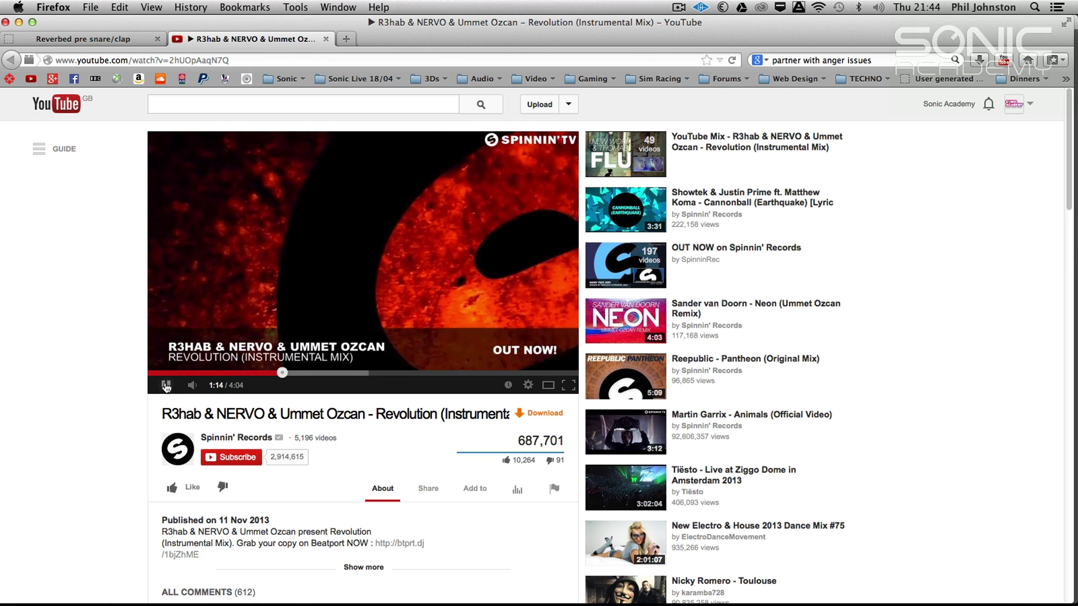
pyautogui.click(166, 385)
pyautogui.click(107, 41)
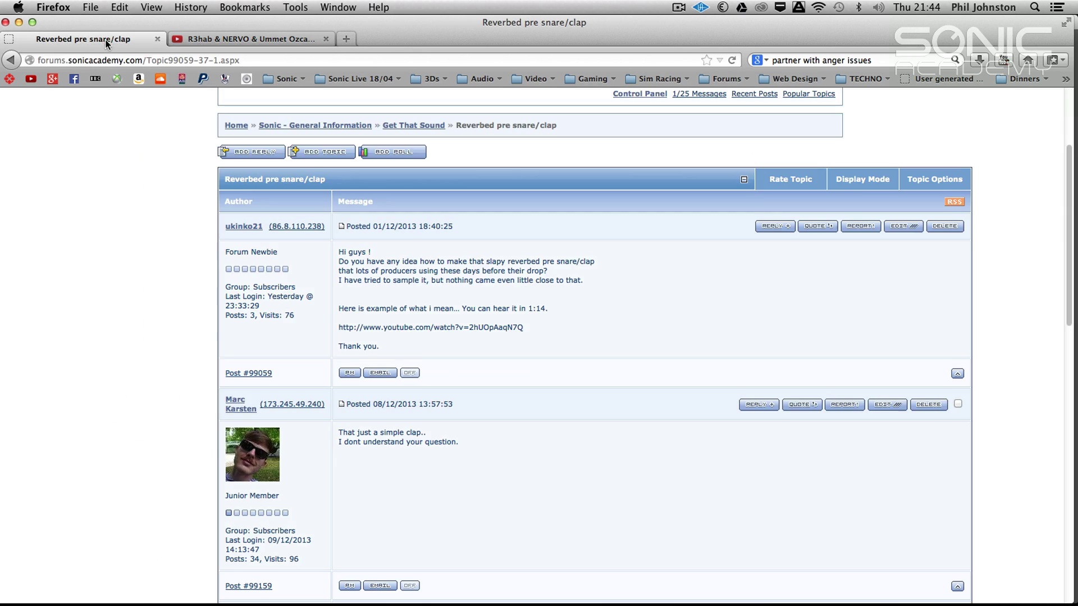
# - Switch to Ableton Live and add a new MIDI track with an empty Drum Rack on it
pyautogui.moveTo(194, 598)
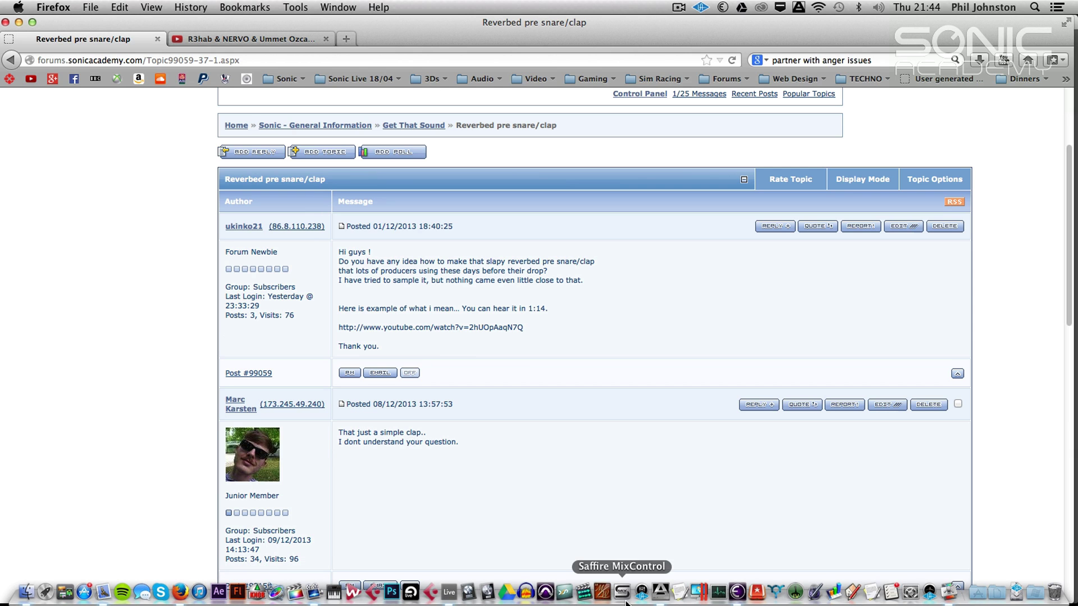
pyautogui.click(453, 599)
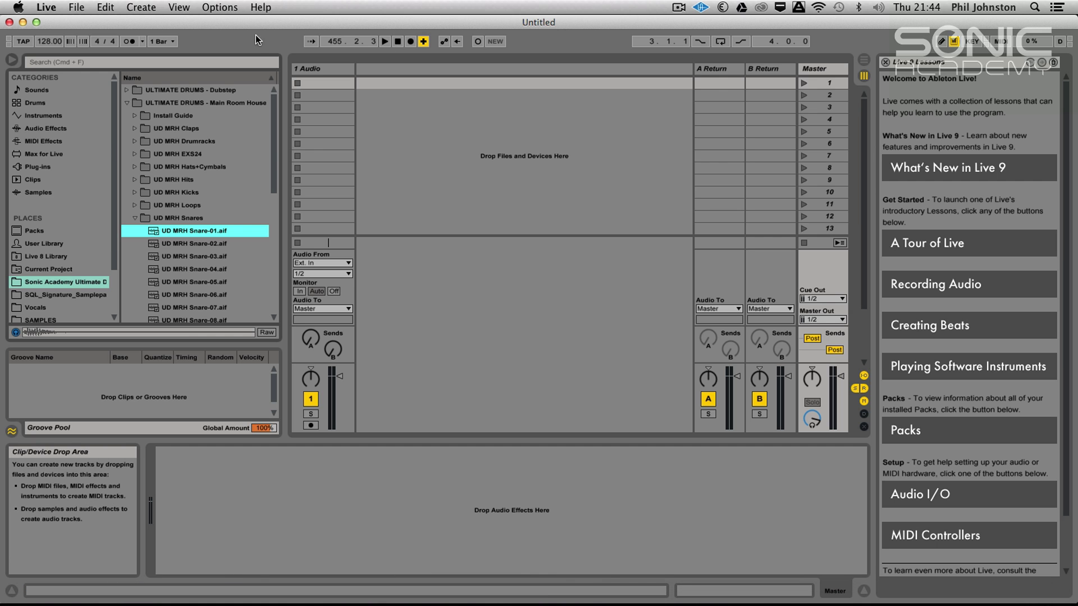
pyautogui.rightClick(396, 107)
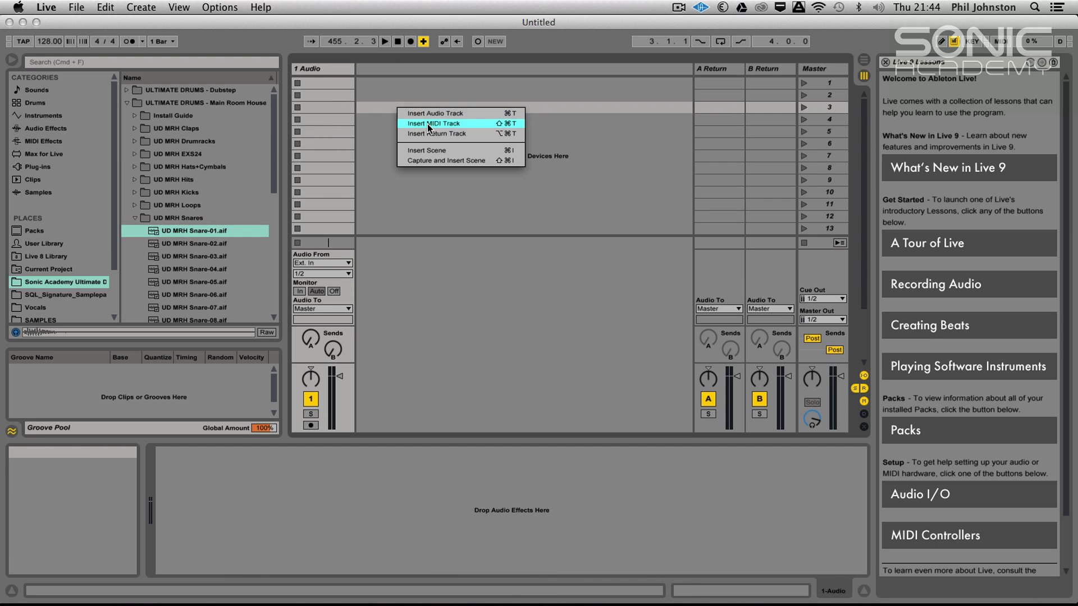
pyautogui.click(426, 122)
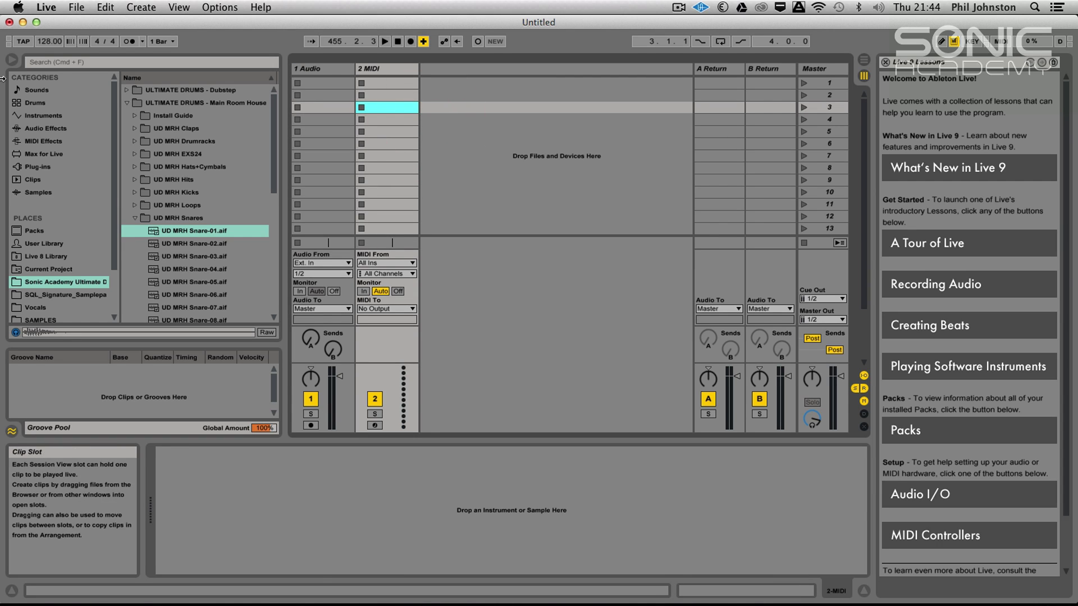
pyautogui.click(67, 103)
pyautogui.moveTo(140, 106); pyautogui.dragTo(179, 109)
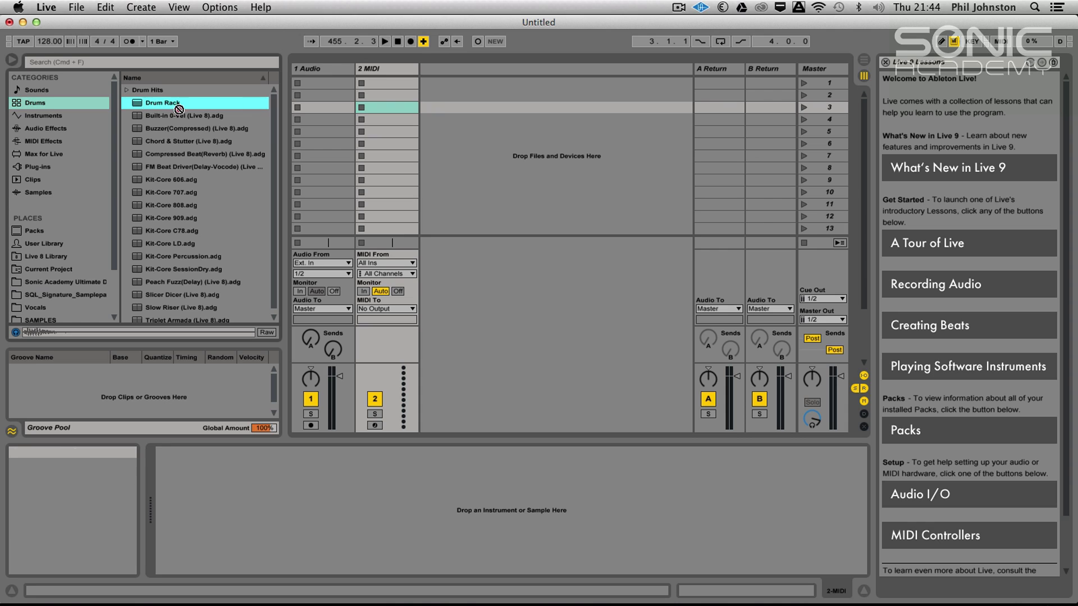
pyautogui.moveTo(382, 112); pyautogui.dragTo(385, 111)
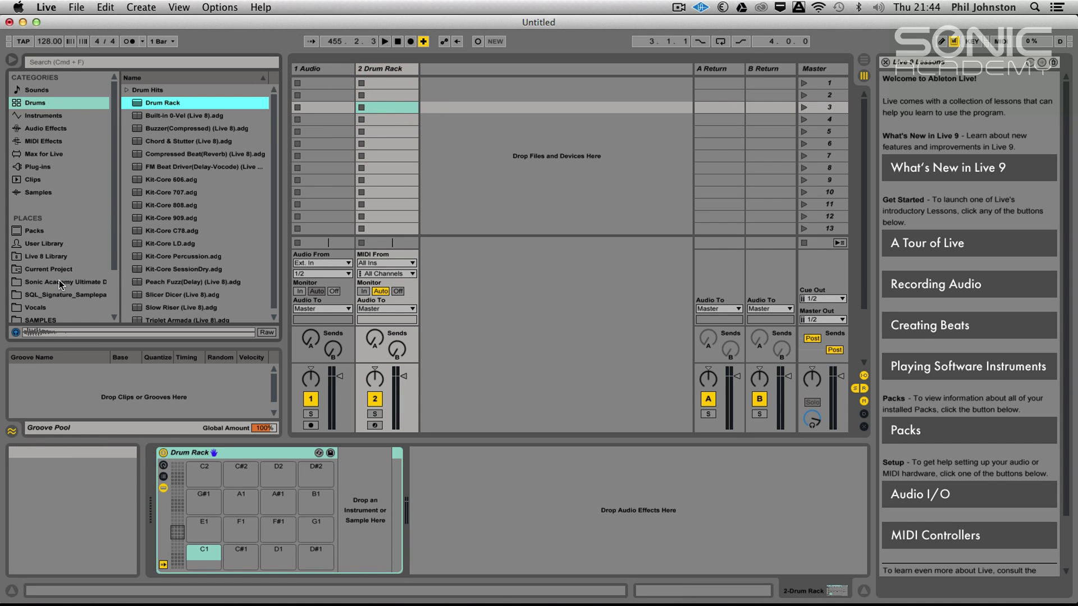
# - Audition the UD MRH Snares samples in the Sonic Academy Ultimate Drums folder and load UD MRH Snare-10 onto pad C1
pyautogui.click(83, 282)
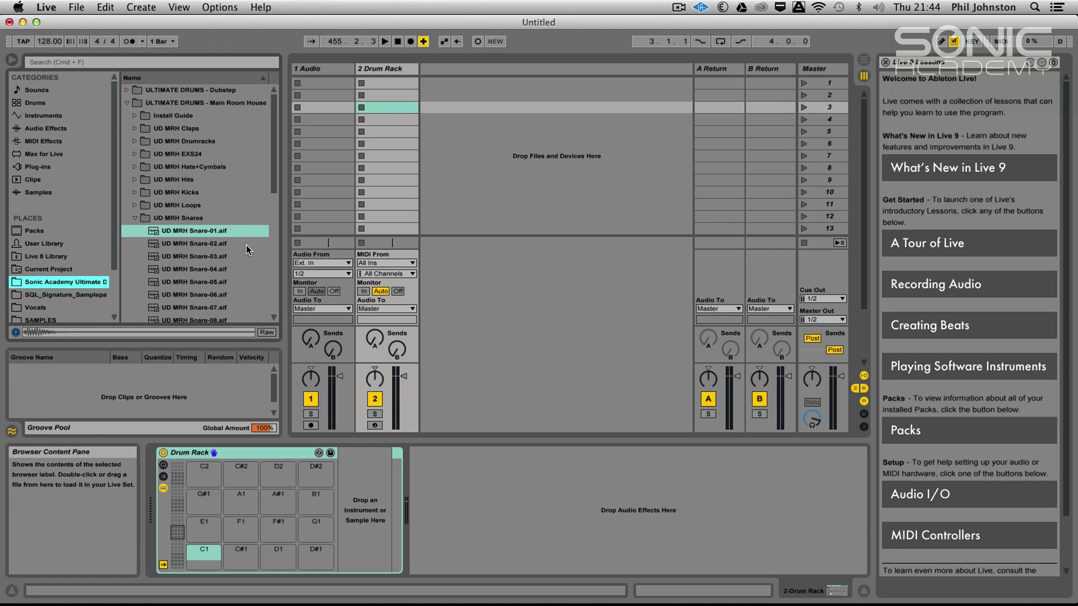
pyautogui.click(195, 231)
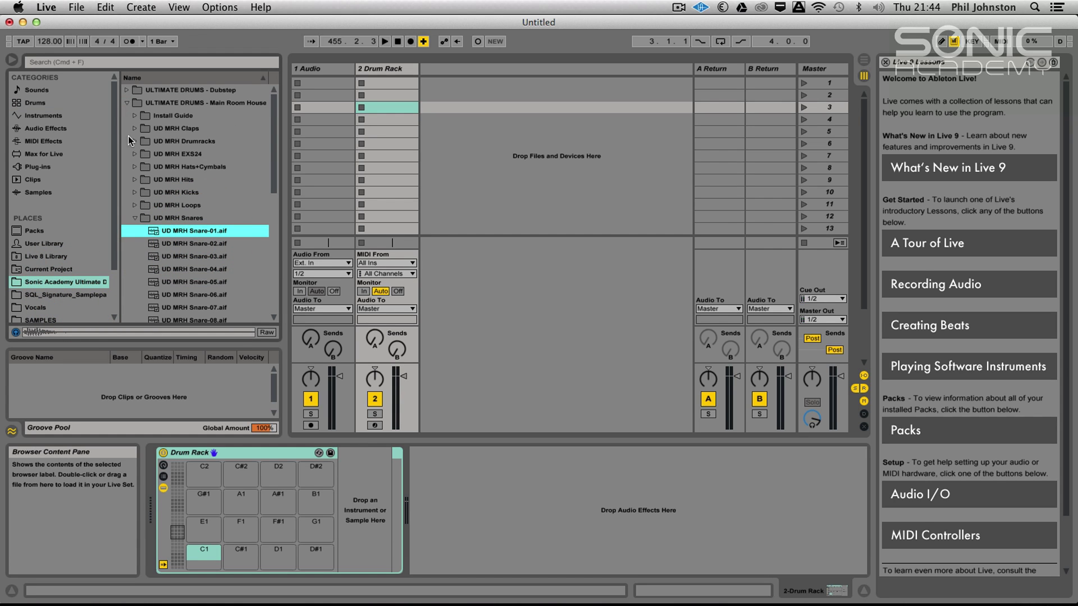
pyautogui.moveTo(268, 154); pyautogui.dragTo(268, 200)
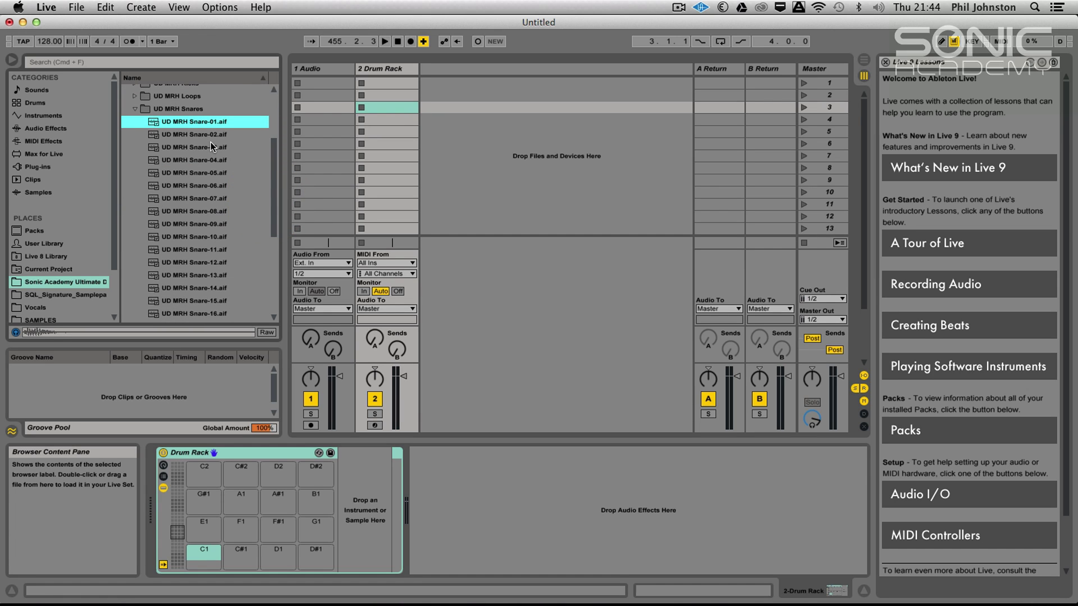
pyautogui.click(187, 125)
pyautogui.press('Down')
pyautogui.press('Down')
pyautogui.press('Down')
pyautogui.press('Down')
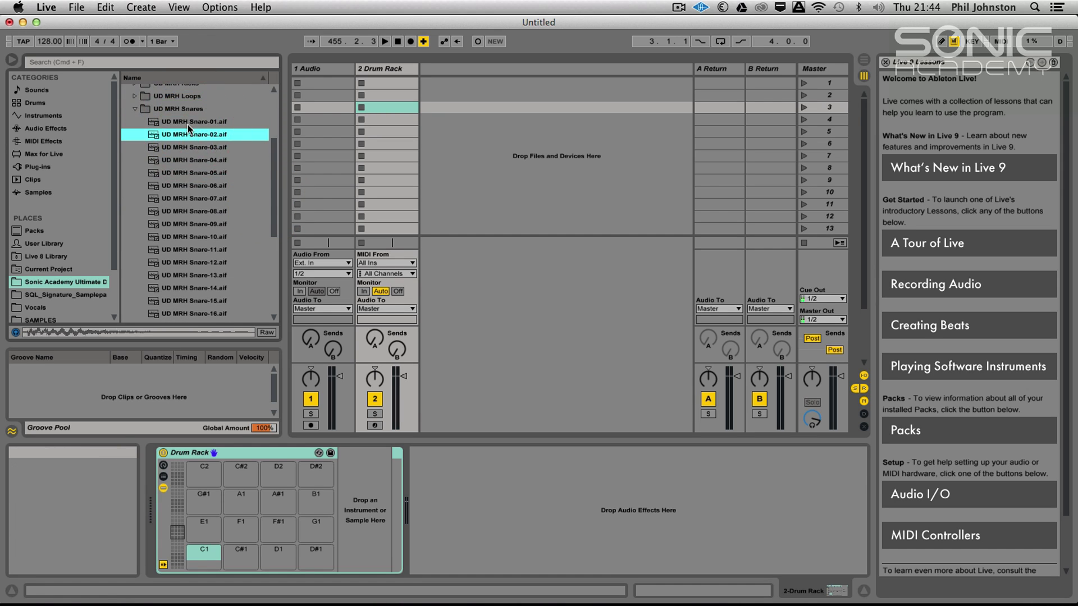
pyautogui.press('Down')
pyautogui.press('Down')
pyautogui.press('Down')
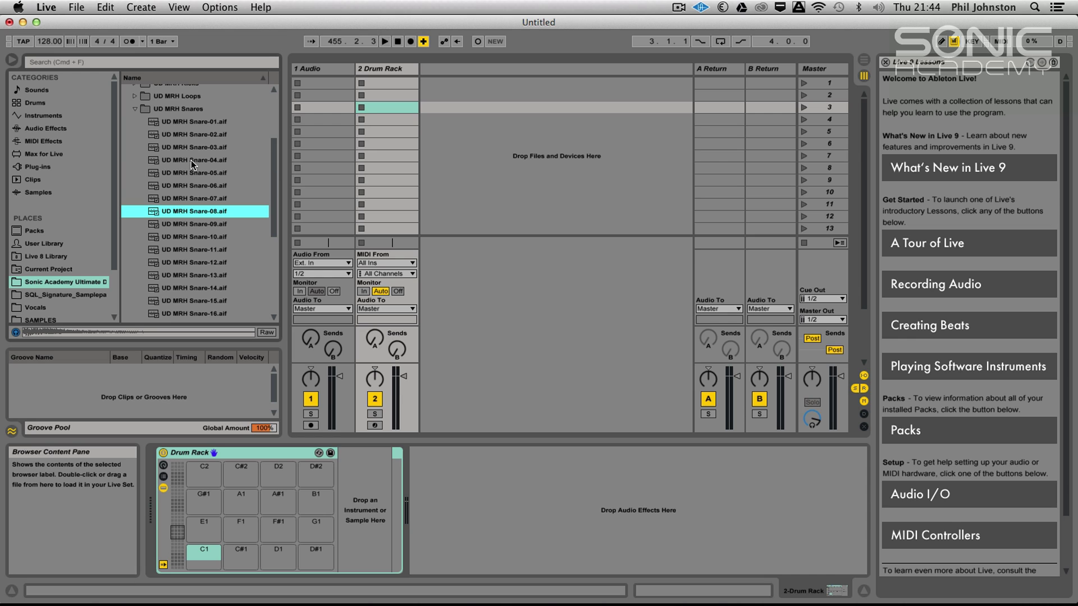
pyautogui.press('Down')
pyautogui.press('Down')
pyautogui.press('Down')
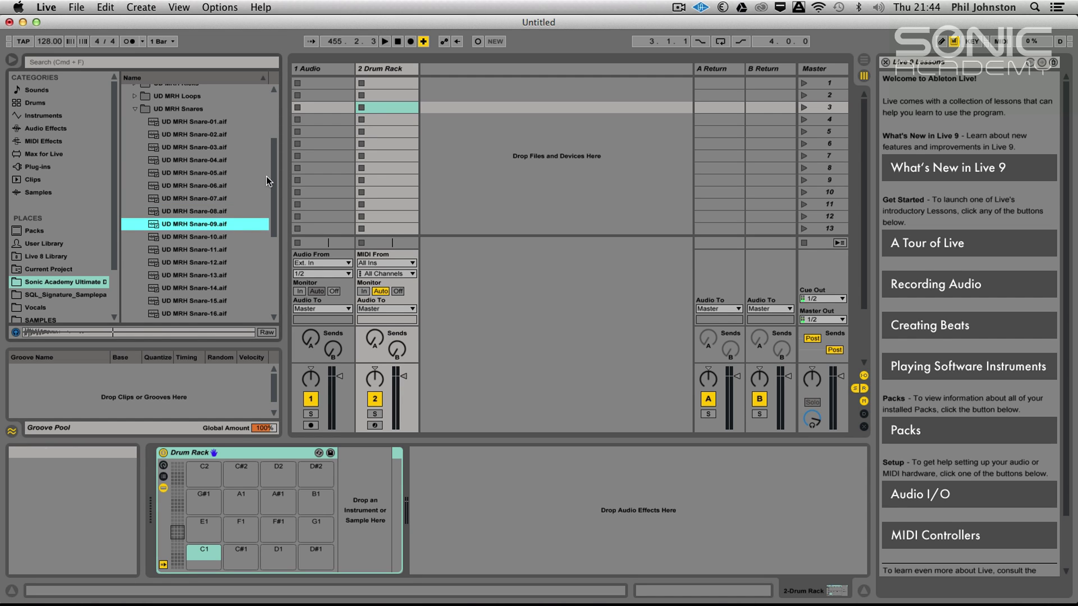
pyautogui.press('Up')
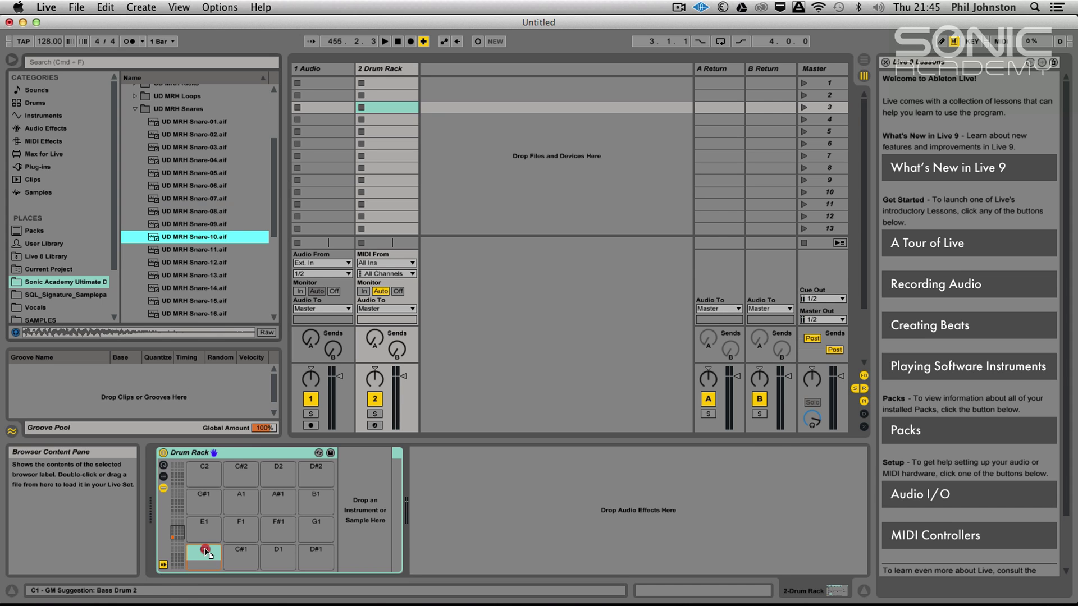
pyautogui.moveTo(206, 553); pyautogui.dragTo(206, 553)
# - Audition more of the UD MRH snares and load UD MRH Snare-19 onto pad C#1
pyautogui.press('Down')
pyautogui.press('Down')
pyautogui.press('Down')
pyautogui.press('Down')
pyautogui.press('Down')
pyautogui.press('Down')
pyautogui.press('Down')
pyautogui.press('Down')
pyautogui.press('Down')
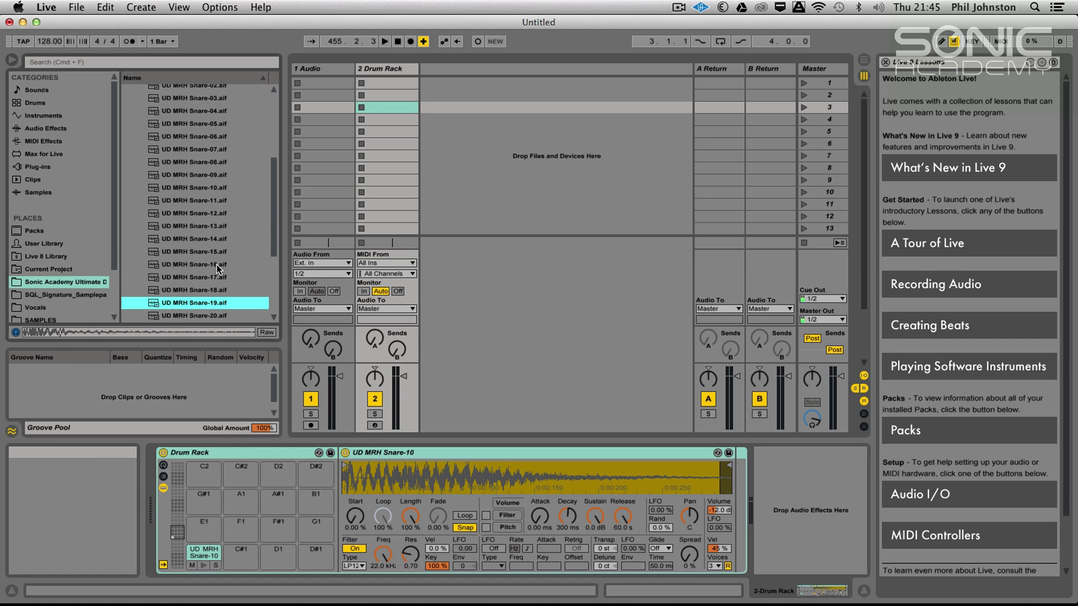
pyautogui.moveTo(202, 303); pyautogui.dragTo(241, 555)
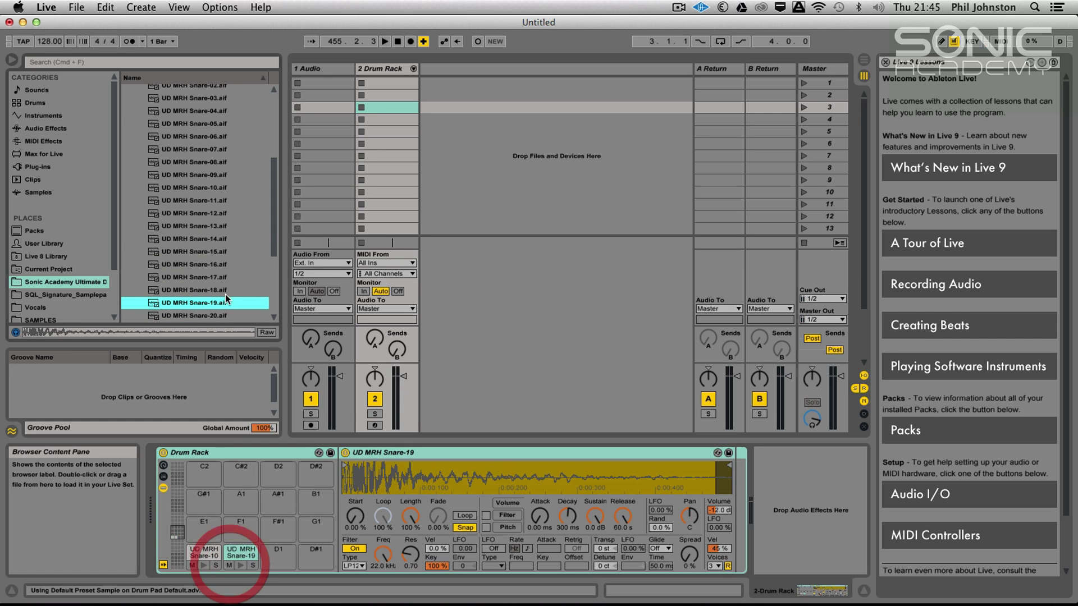
# - Audition the other UD MRH snare samples for further layers
pyautogui.press('Down')
pyautogui.press('Down')
pyautogui.press('Down')
pyautogui.press('Down')
pyautogui.press('Down')
pyautogui.press('Down')
pyautogui.press('Down')
pyautogui.press('Down')
pyautogui.press('Up')
pyautogui.press('Up')
pyautogui.press('Up')
pyautogui.press('Up')
pyautogui.press('Up')
pyautogui.press('Up')
pyautogui.press('Up')
pyautogui.press('Up')
pyautogui.press('Up')
pyautogui.press('Up')
pyautogui.press('Up')
pyautogui.moveTo(274, 231); pyautogui.dragTo(269, 160)
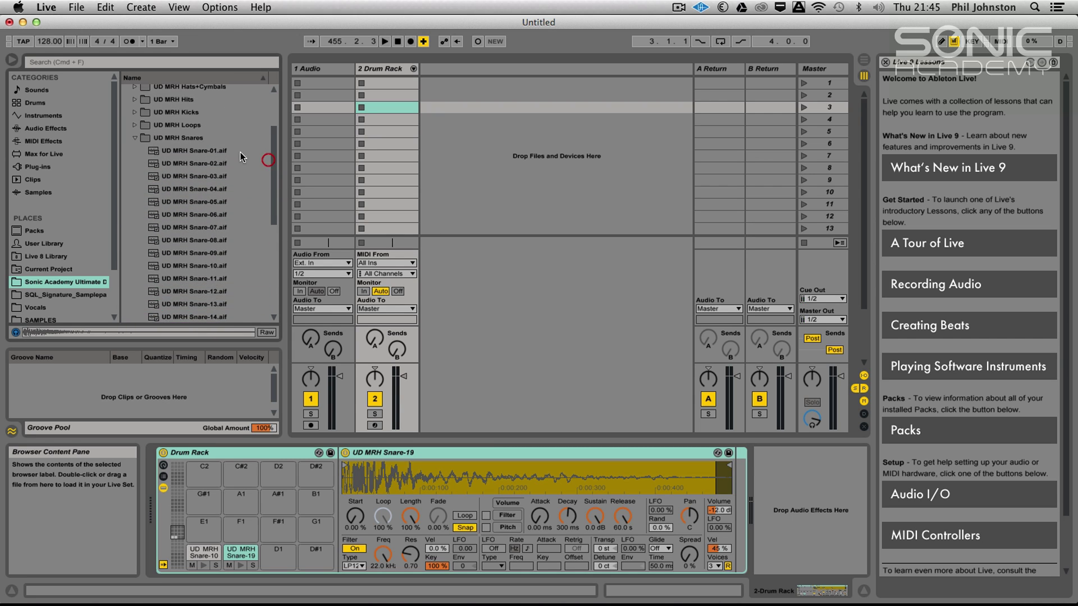
# - Collapse the Main Room House sample folder and open the inner UD Trance Claps folder in ULTIMATE DRUMS - Trance
pyautogui.click(134, 138)
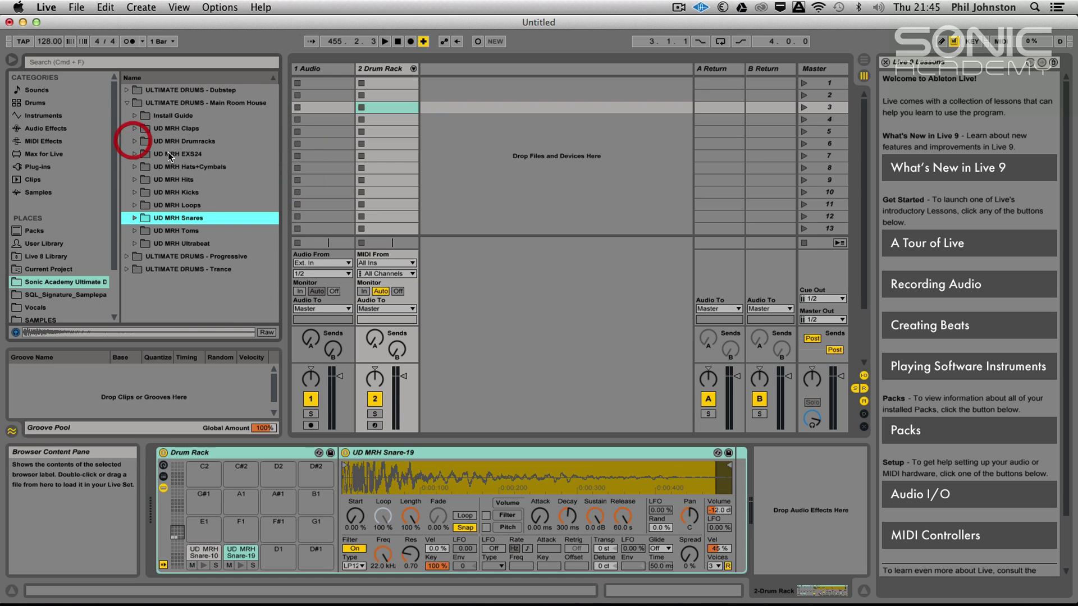
pyautogui.click(127, 103)
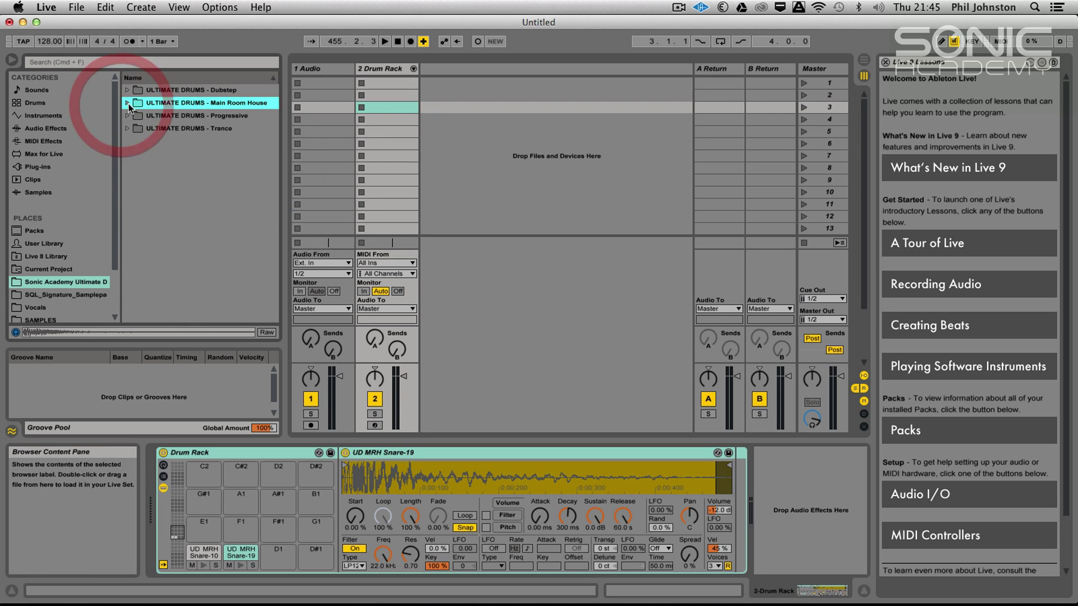
pyautogui.click(130, 129)
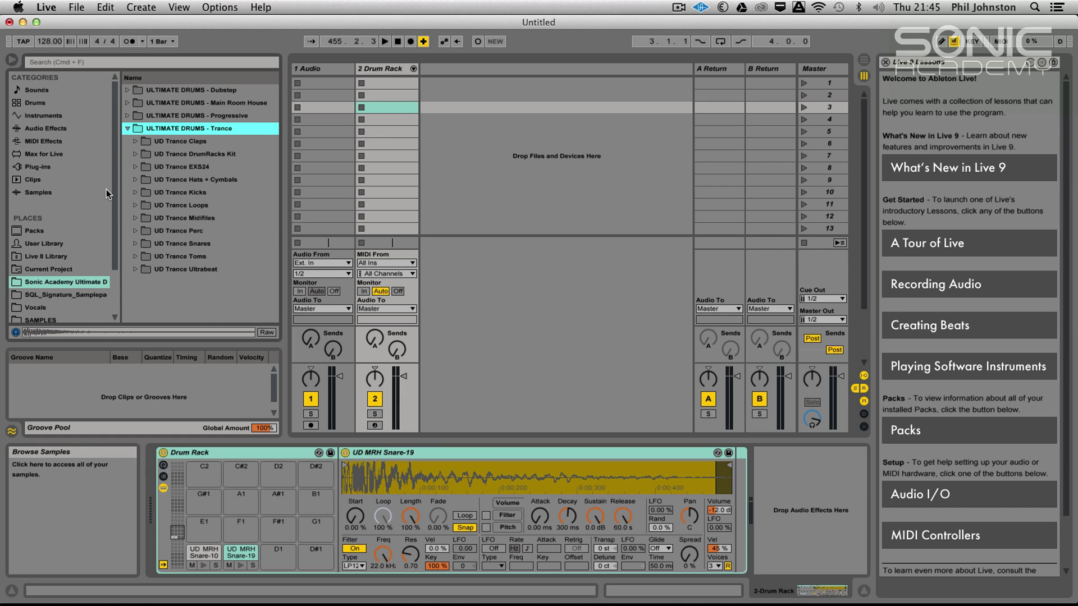
pyautogui.click(134, 142)
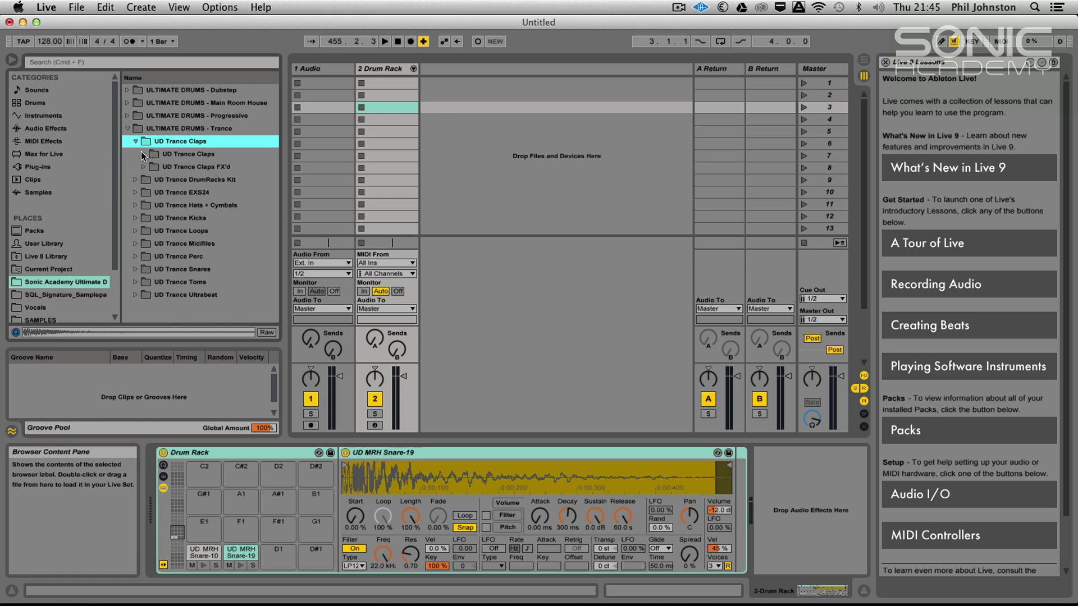
pyautogui.click(143, 153)
# - Audition the trance claps and load UD Trance Claps-14 onto pad D1 and UD Trance Claps-16 onto pad D#1
pyautogui.click(200, 180)
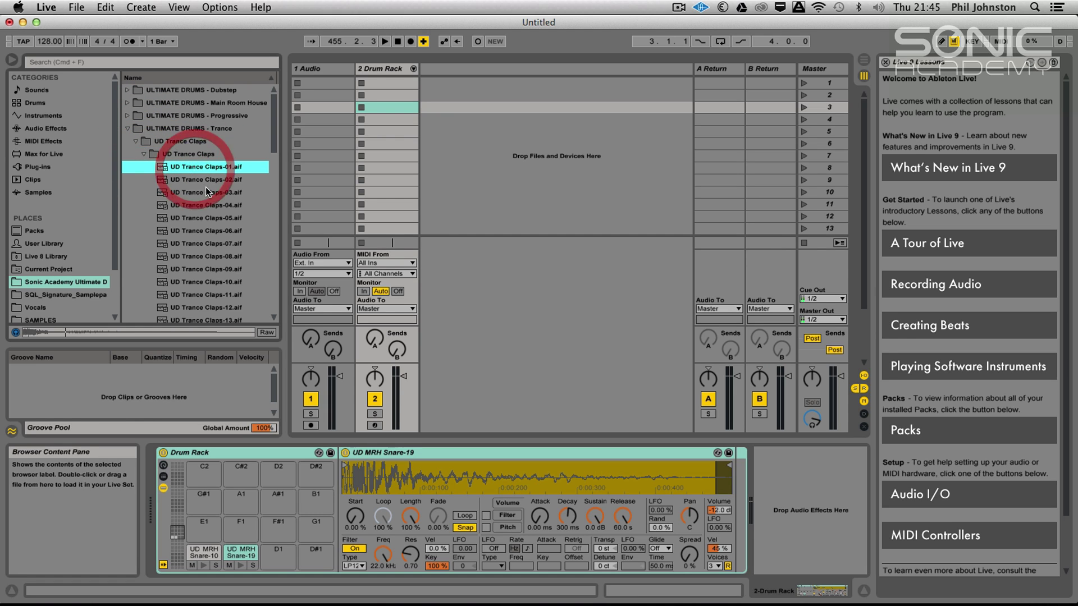
pyautogui.press('Down')
pyautogui.press('Down')
pyautogui.press('Up')
pyautogui.press('Down')
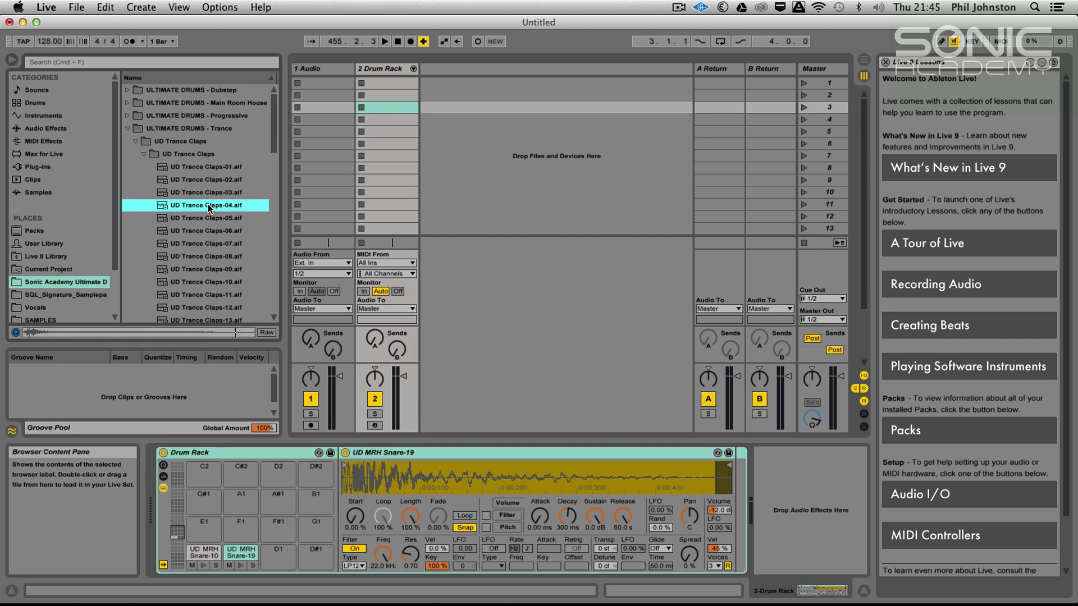
pyautogui.press('Up')
pyautogui.press('Up')
pyautogui.press('Down')
pyautogui.press('Down')
pyautogui.press('Down')
pyautogui.press('Down')
pyautogui.press('Down')
pyautogui.press('Down')
pyautogui.press('Down')
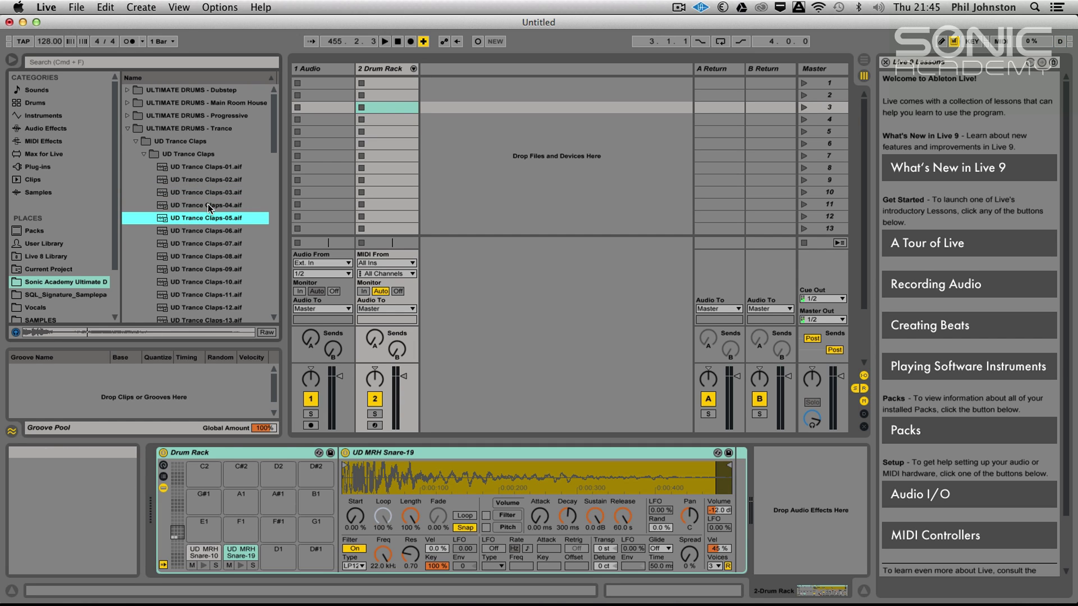
pyautogui.press('Down')
pyautogui.press('Down')
pyautogui.press('Down')
pyautogui.press('Down')
pyautogui.press('Down')
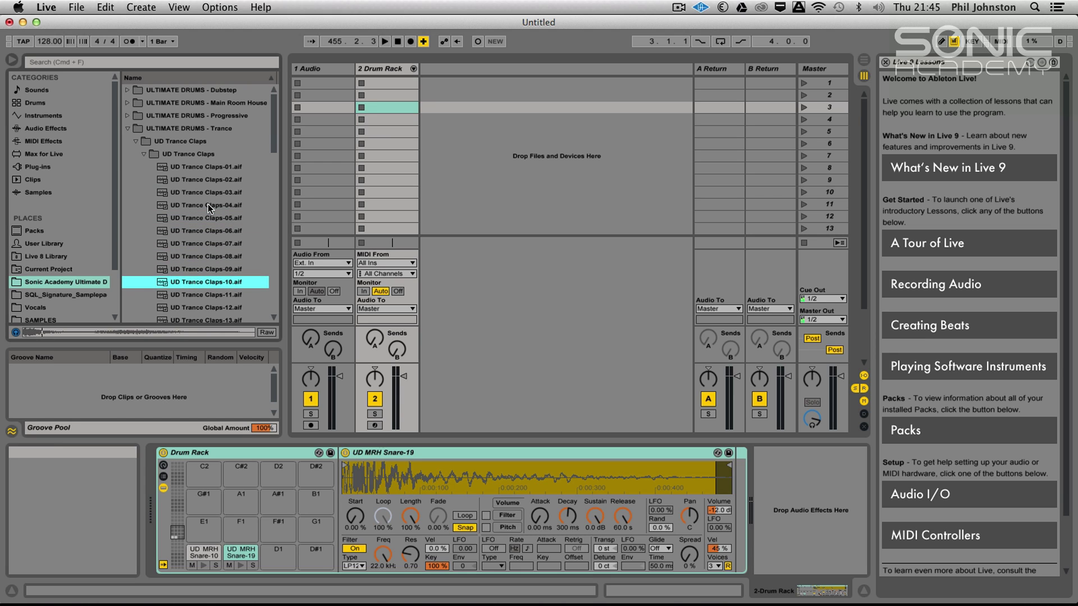
pyautogui.press('Down')
pyautogui.press('Down')
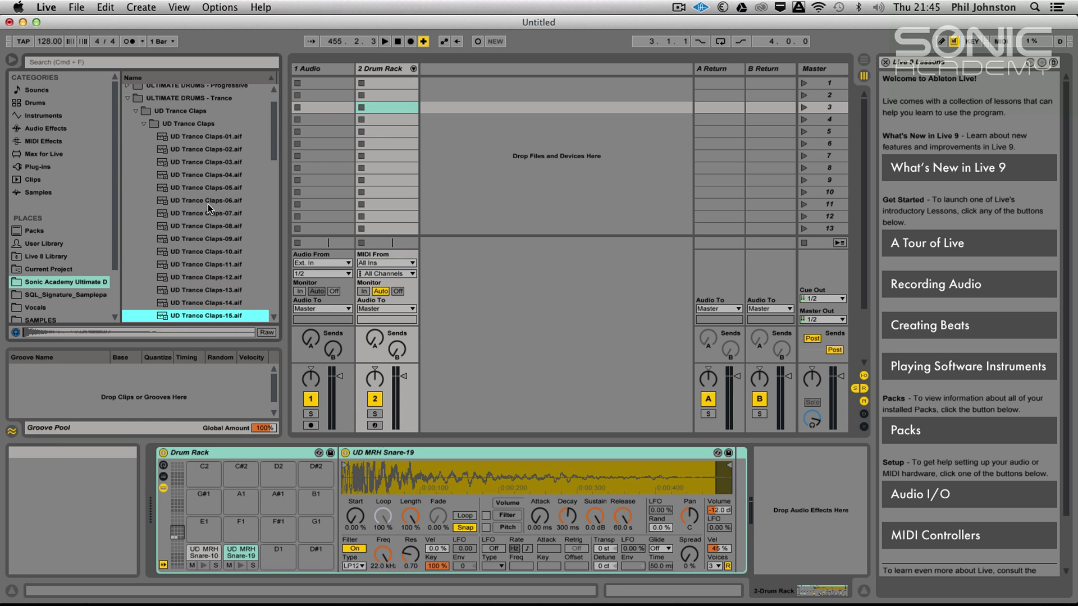
pyautogui.press('Up')
pyautogui.press('Up')
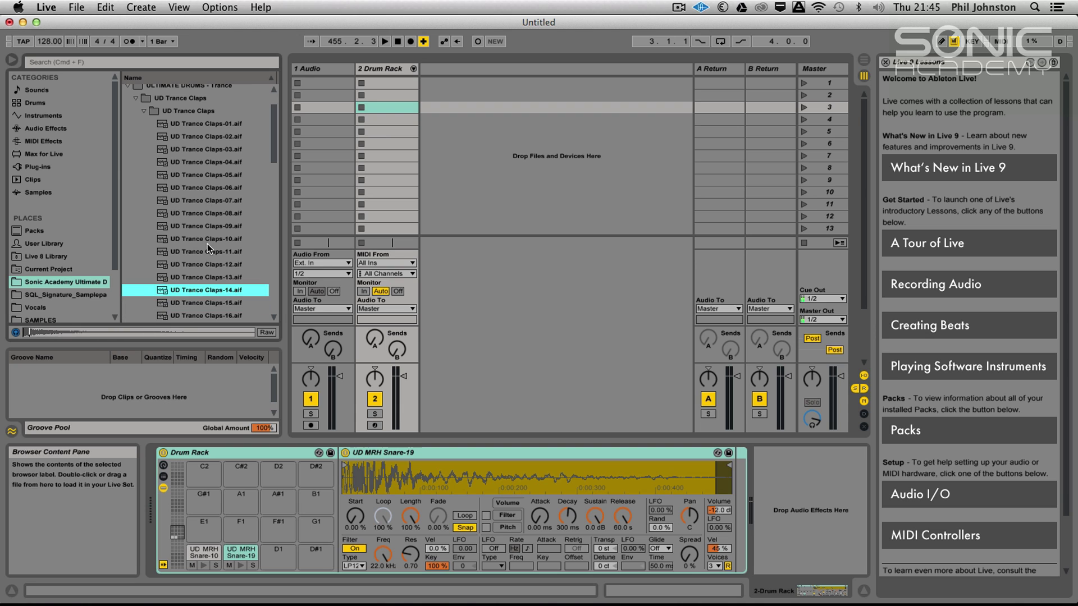
pyautogui.press('Down')
pyautogui.press('Up')
pyautogui.moveTo(204, 293); pyautogui.dragTo(323, 555)
pyautogui.press('Down')
pyautogui.press('Down')
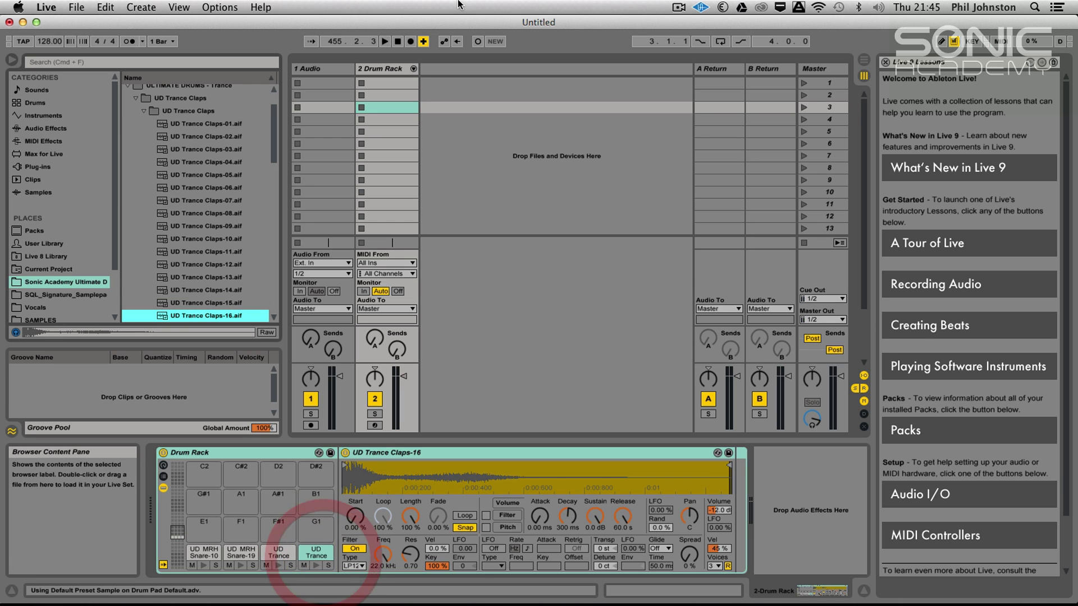
# - Create and launch a one-bar clip on the Drum Rack track, with a 1/16 note at 1.1.1 for each of the four samples
pyautogui.doubleClick(384, 80)
pyautogui.click(361, 87)
pyautogui.doubleClick(409, 277)
pyautogui.doubleClick(396, 293)
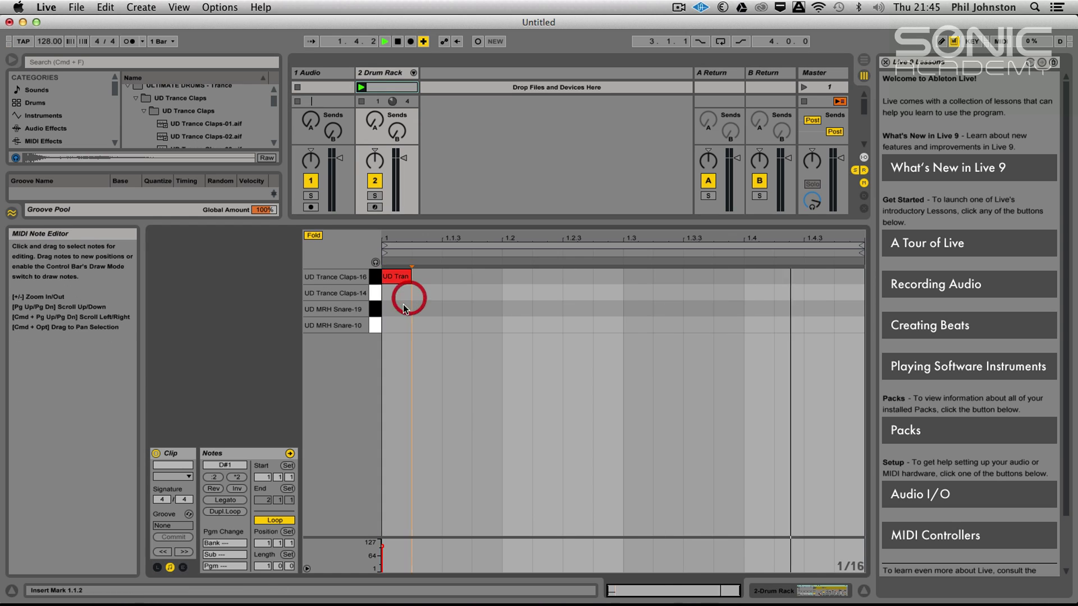
pyautogui.doubleClick(396, 308)
pyautogui.doubleClick(399, 326)
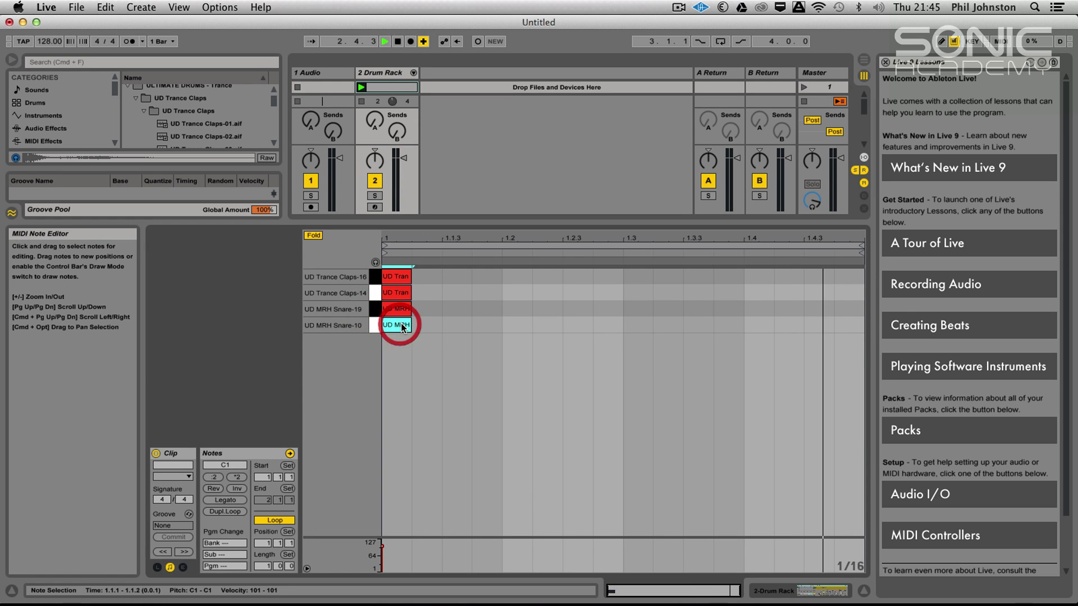
# - Set the UD Trance Claps-16 release to 1.00 ms, copy that value to the sibling pads and play the clip
pyautogui.doubleClick(389, 73)
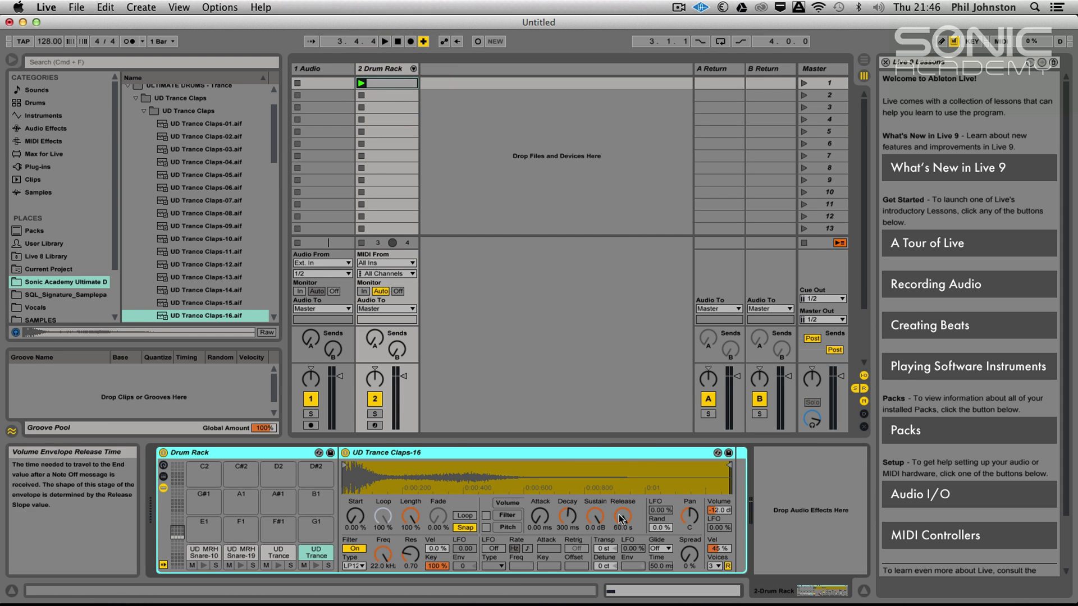
pyautogui.moveTo(624, 514); pyautogui.dragTo(624, 561)
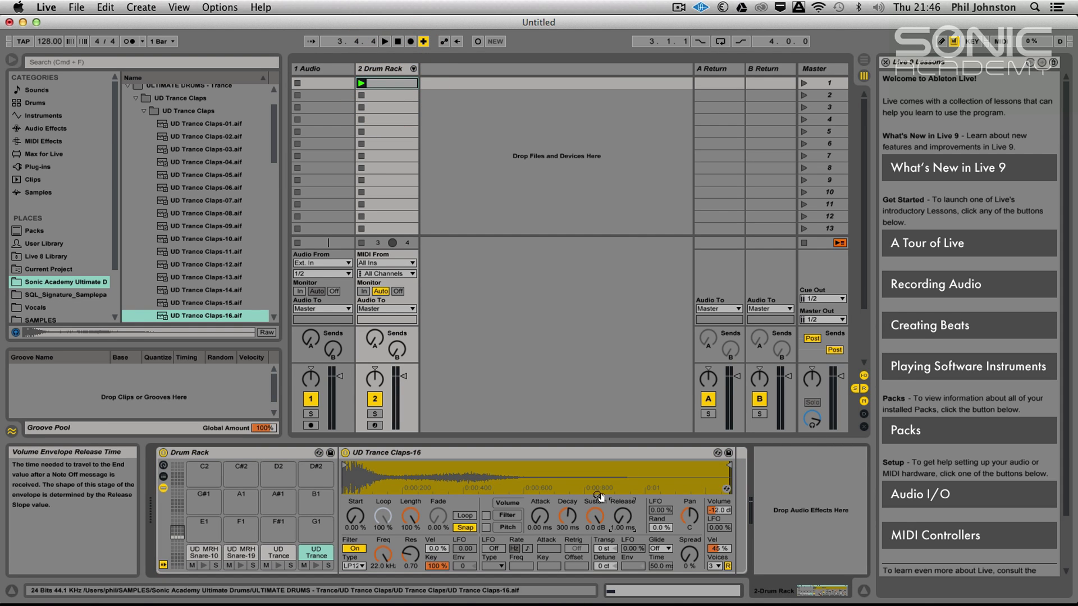
pyautogui.rightClick(626, 515)
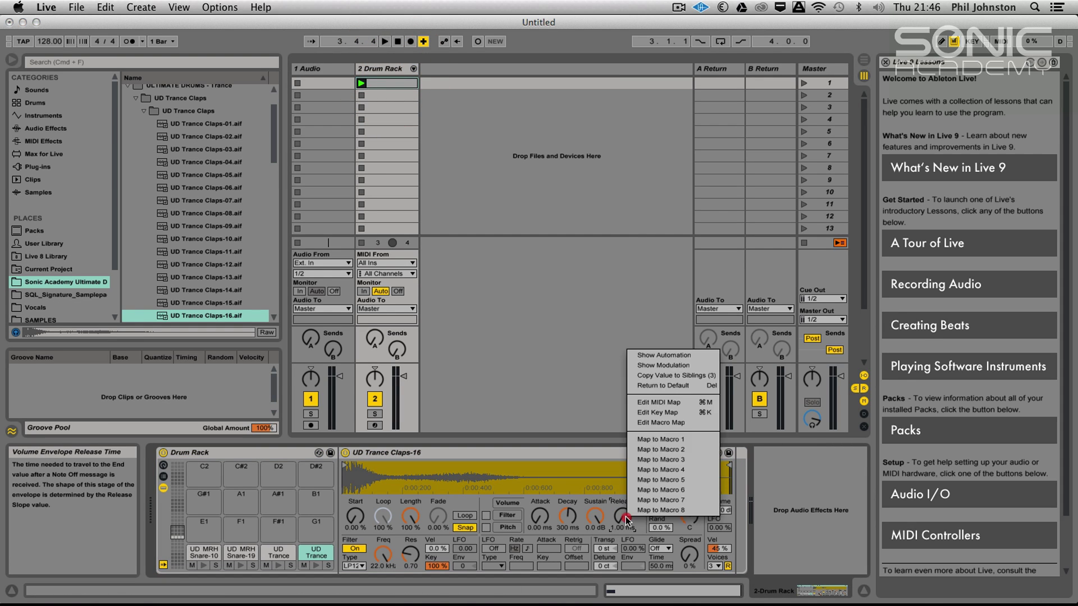
pyautogui.click(672, 375)
pyautogui.press('space')
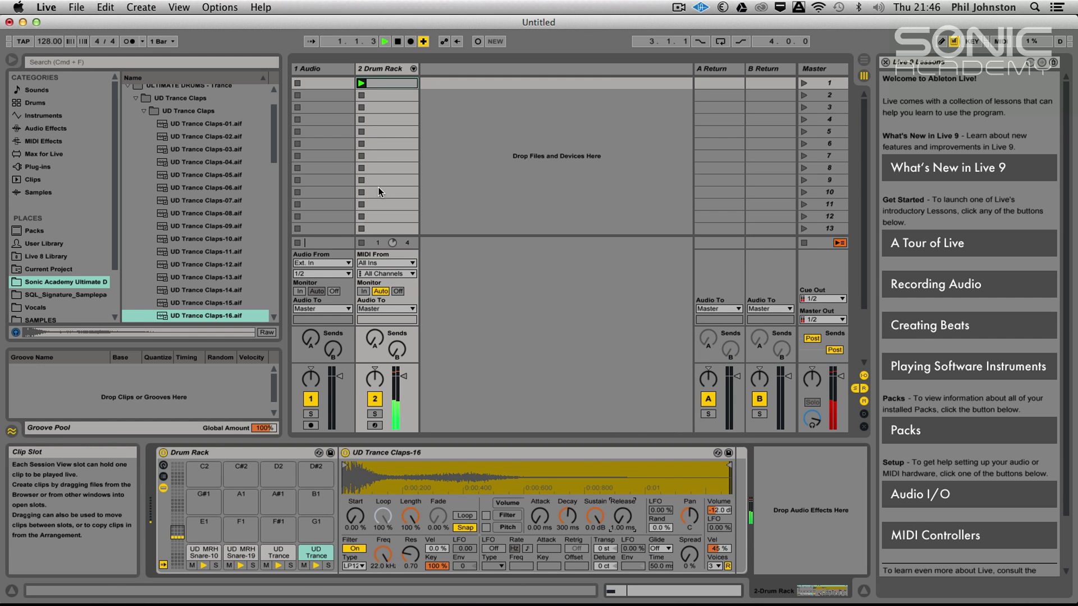
# - Lengthen all four notes in the Drum Rack clip from 1.1.1 to slightly past 1.1.3
pyautogui.doubleClick(394, 82)
pyautogui.moveTo(434, 271); pyautogui.dragTo(447, 319)
pyautogui.press('space')
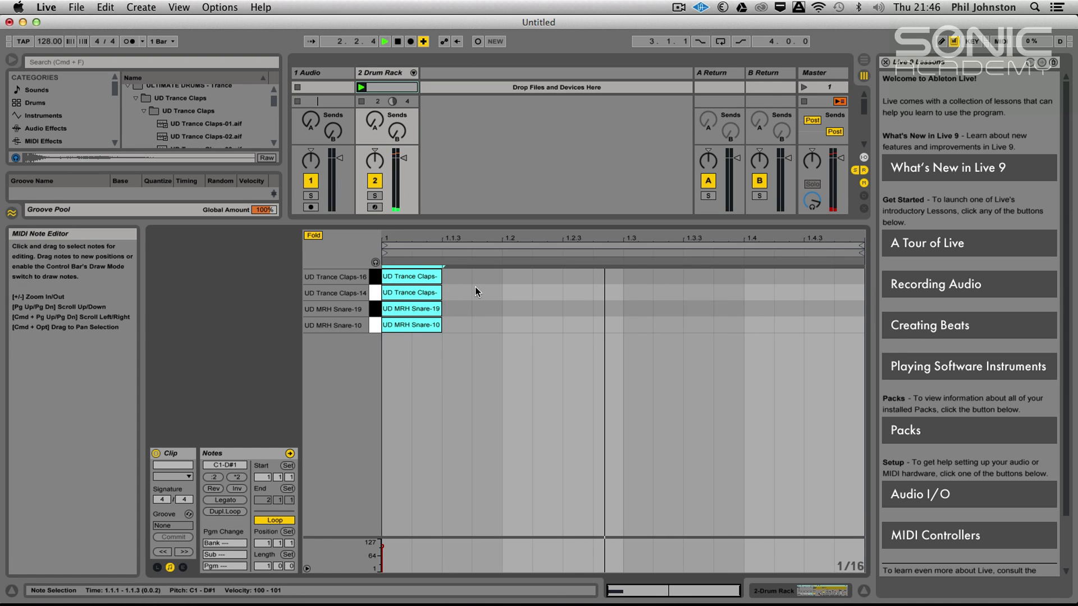
pyautogui.moveTo(442, 324); pyautogui.dragTo(447, 323)
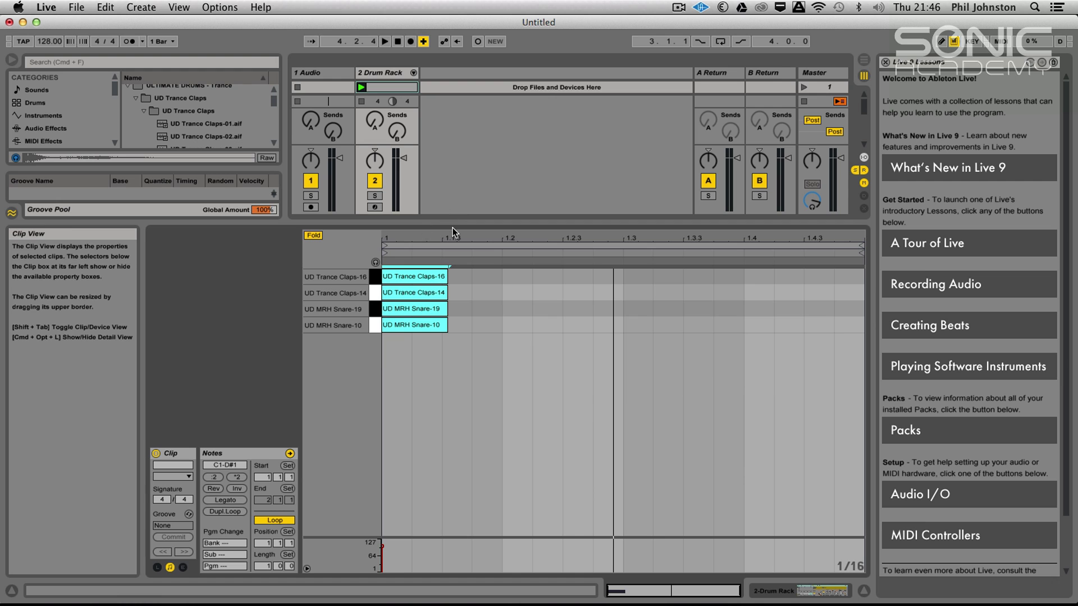
pyautogui.moveTo(453, 224); pyautogui.dragTo(419, 444)
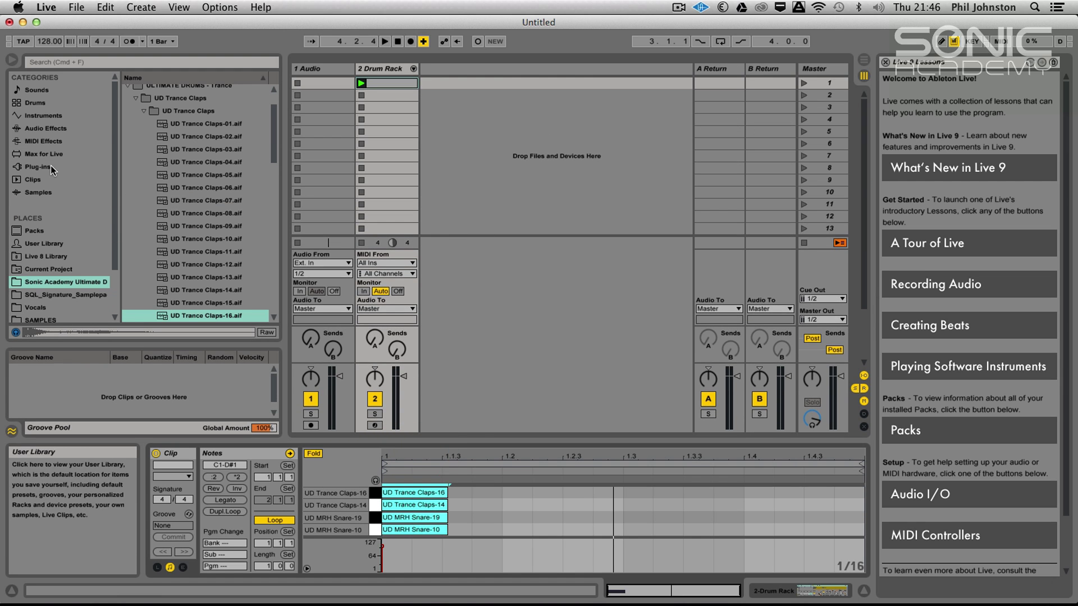
# - Load the Audio Units plug-in ValhallaRoom from Valhalla DSP, LLC onto return track A
pyautogui.click(38, 166)
pyautogui.click(128, 89)
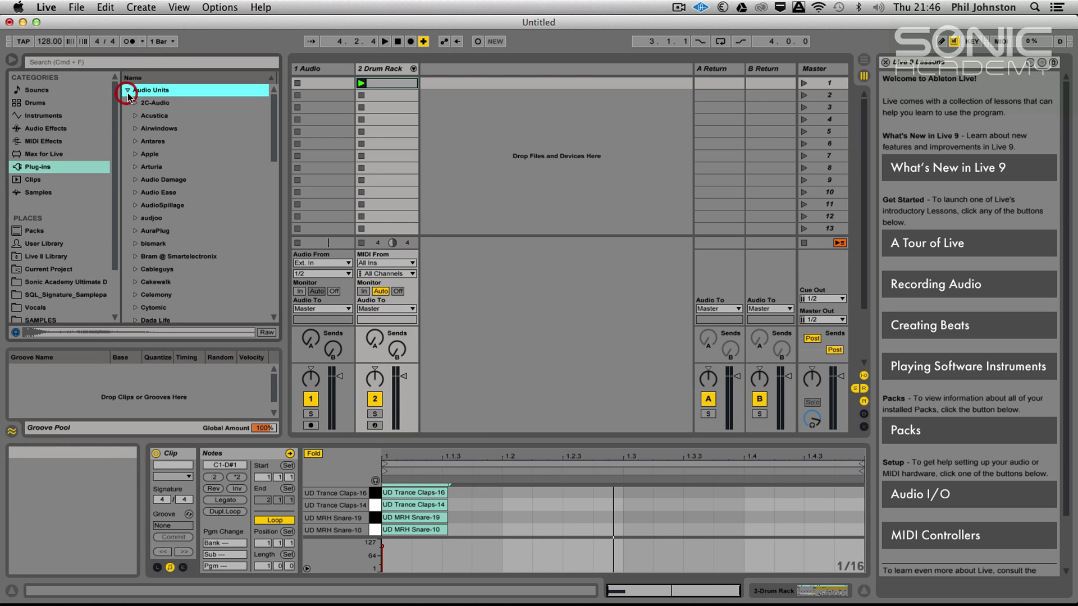
pyautogui.moveTo(274, 111); pyautogui.dragTo(270, 291)
pyautogui.click(135, 239)
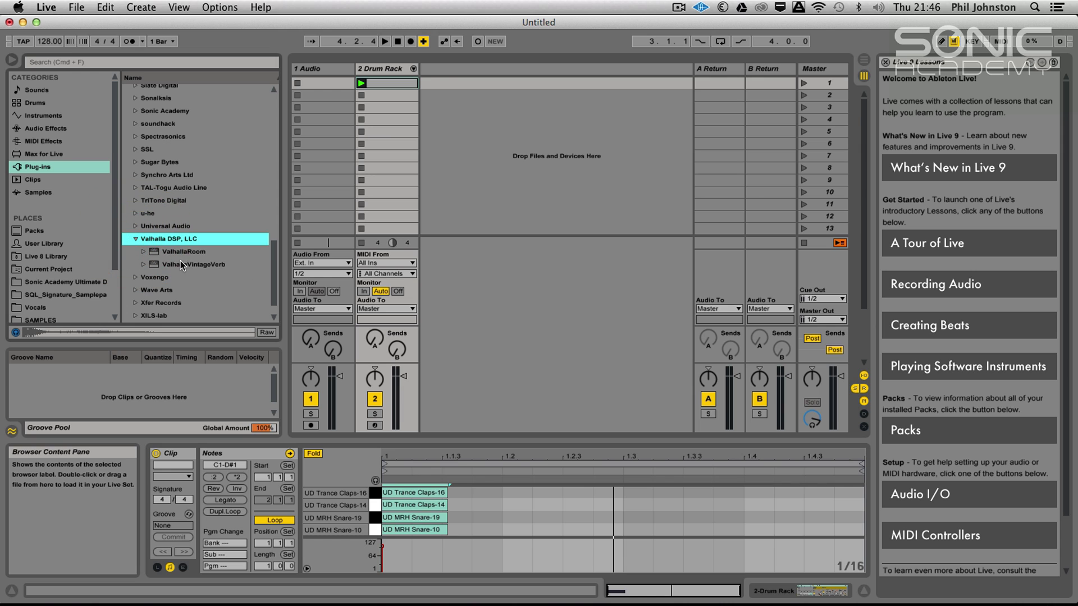
pyautogui.moveTo(170, 252); pyautogui.dragTo(810, 95)
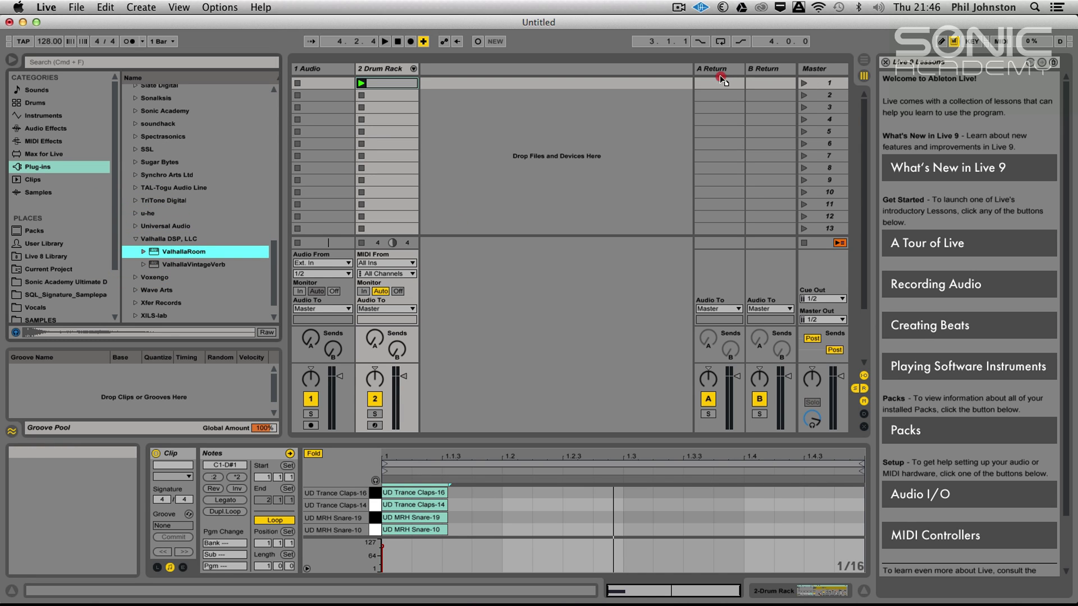
pyautogui.moveTo(722, 81); pyautogui.dragTo(722, 81)
pyautogui.moveTo(204, 48); pyautogui.dragTo(587, 99)
pyautogui.moveTo(452, 91)
pyautogui.mouseDown()
pyautogui.moveTo(494, 91)
pyautogui.moveTo(518, 112)
pyautogui.moveTo(494, 144)
pyautogui.moveTo(463, 90)
pyautogui.mouseUp()
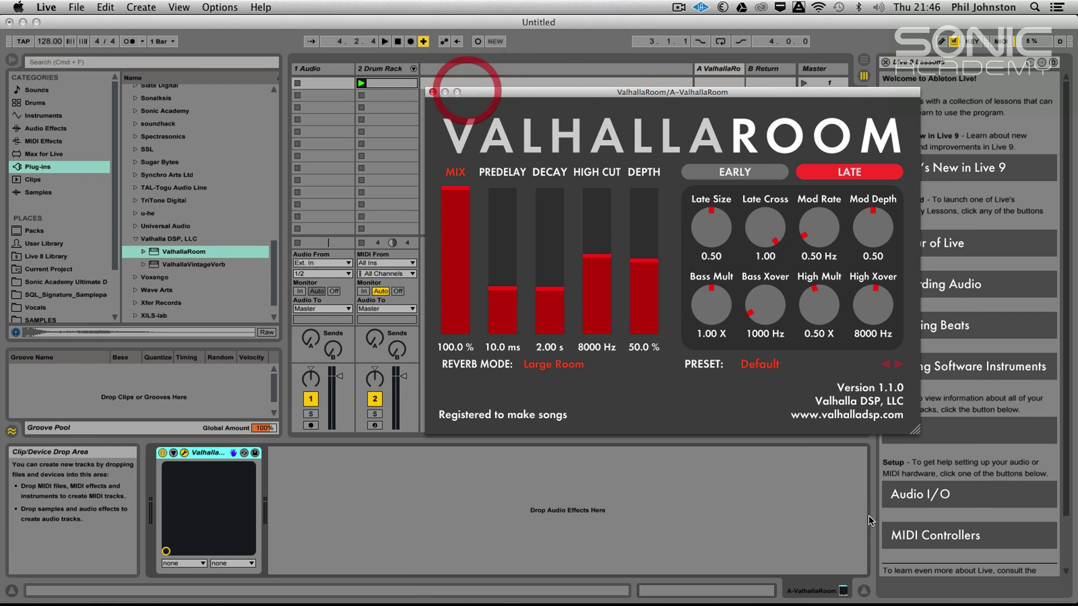
# - Load the BrightCistern preset from Big Spaces in ValhallaRoom and move its window clear of the track sends
pyautogui.click(760, 364)
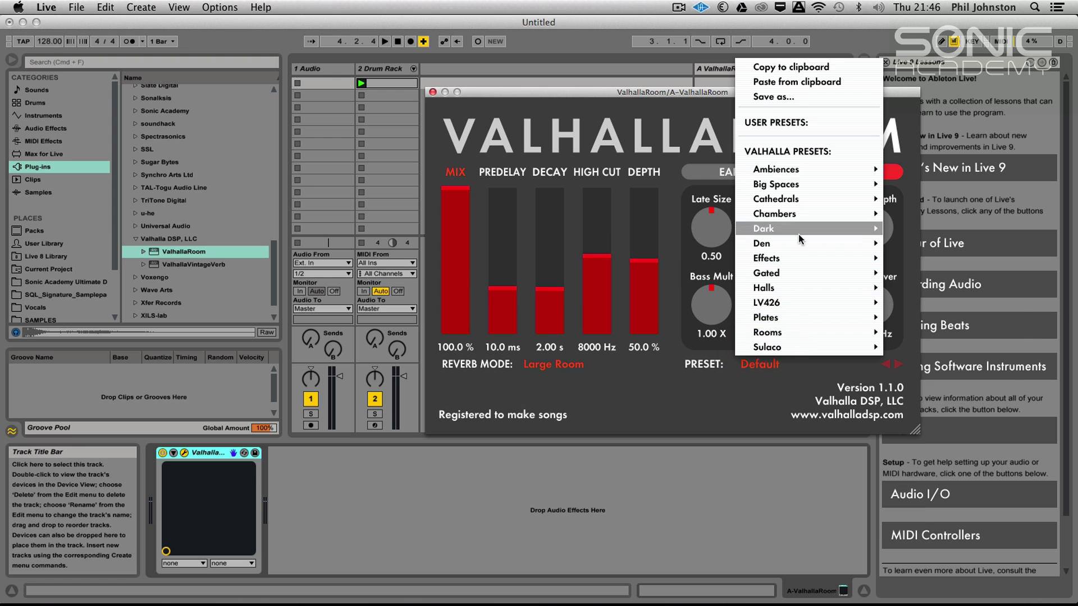
pyautogui.moveTo(789, 199)
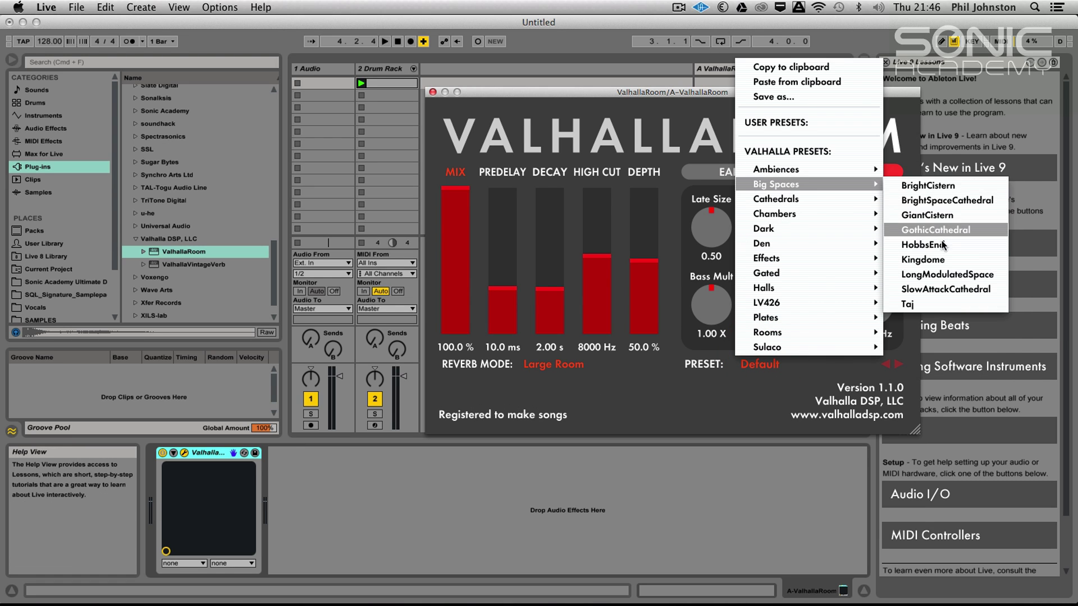
pyautogui.click(947, 191)
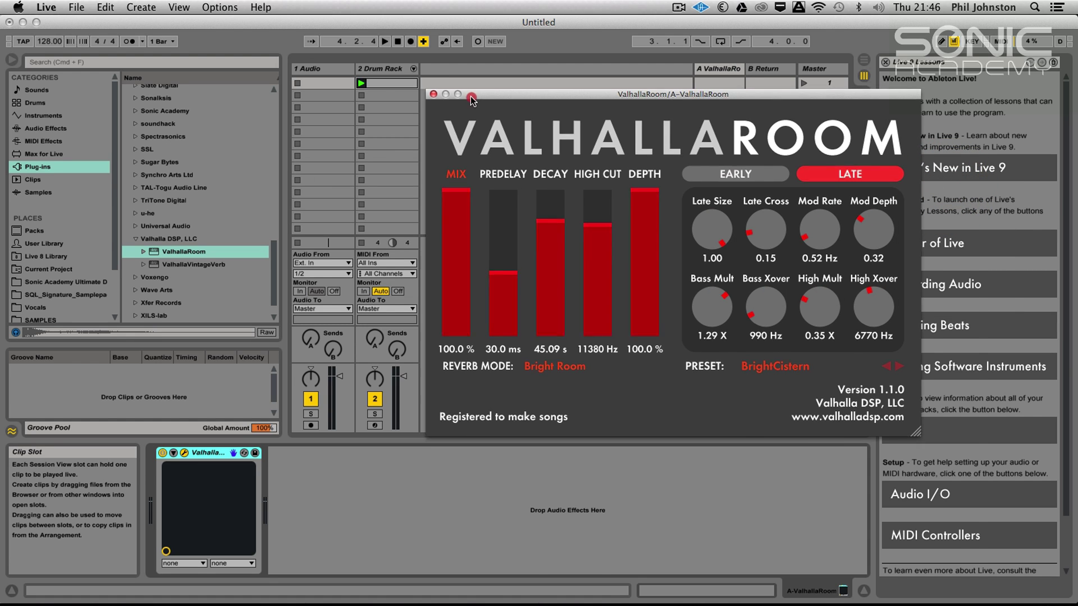
pyautogui.moveTo(463, 92); pyautogui.dragTo(526, 220)
# - Turn up the Drum Rack track's send A, lower the ValhallaRoom decay to 26.16 s and close the plug-in window
pyautogui.click(374, 338)
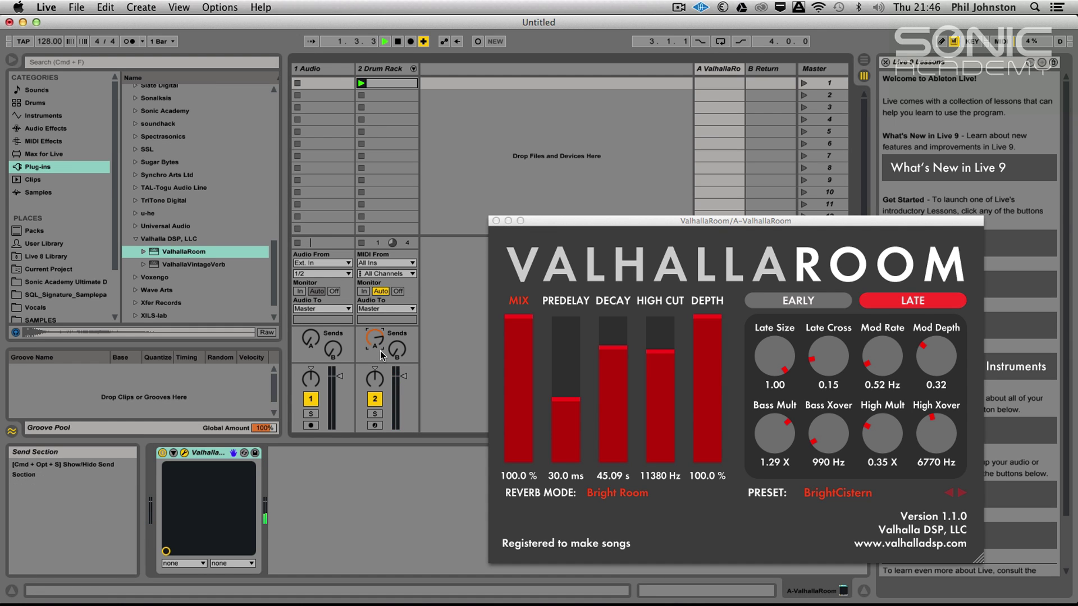
pyautogui.moveTo(616, 351); pyautogui.dragTo(614, 368)
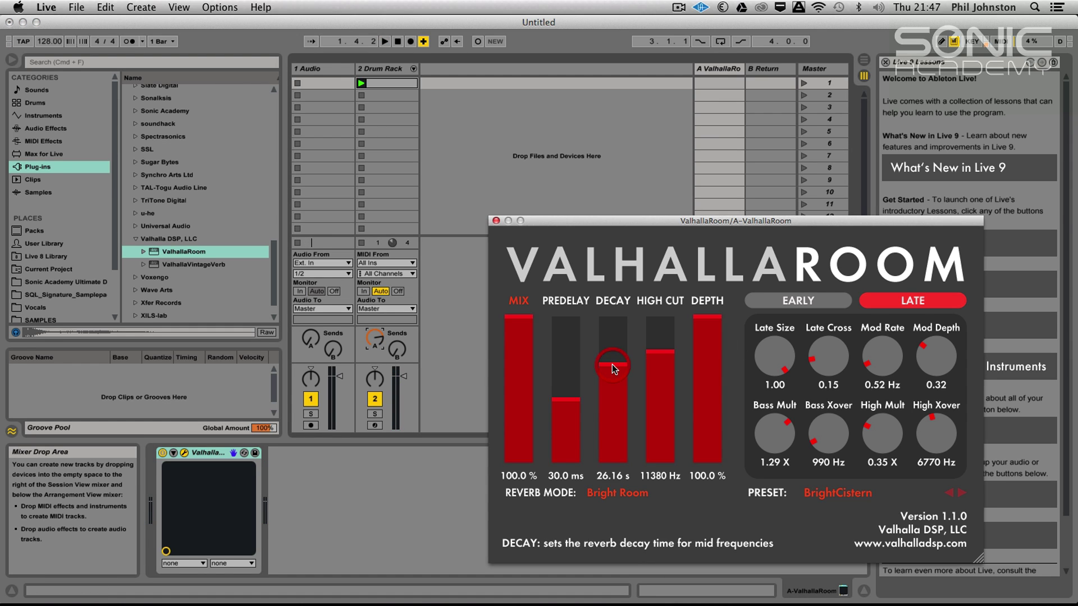
pyautogui.click(460, 309)
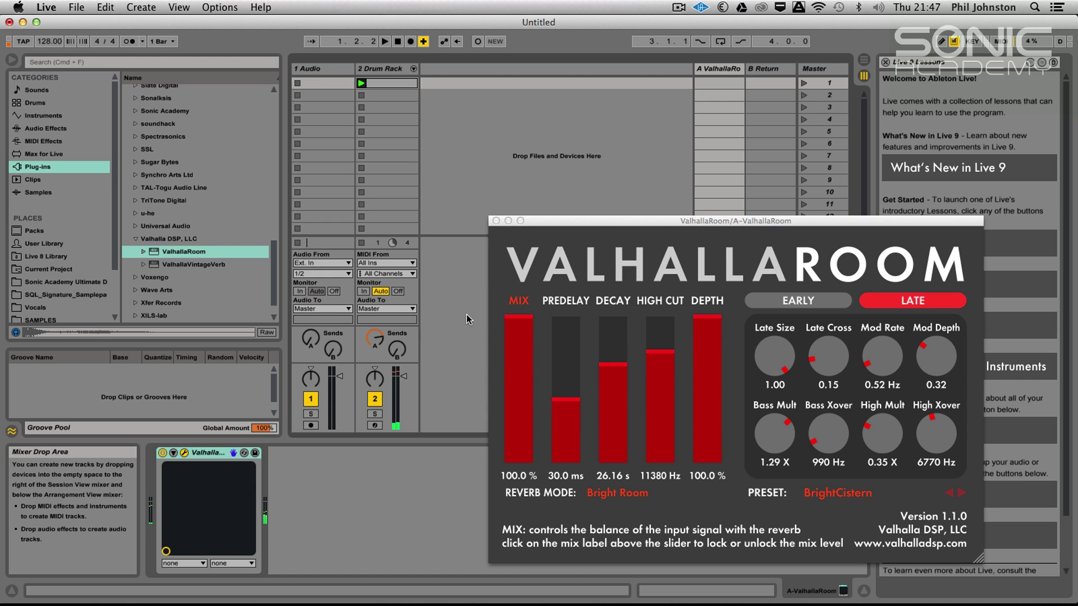
pyautogui.click(496, 221)
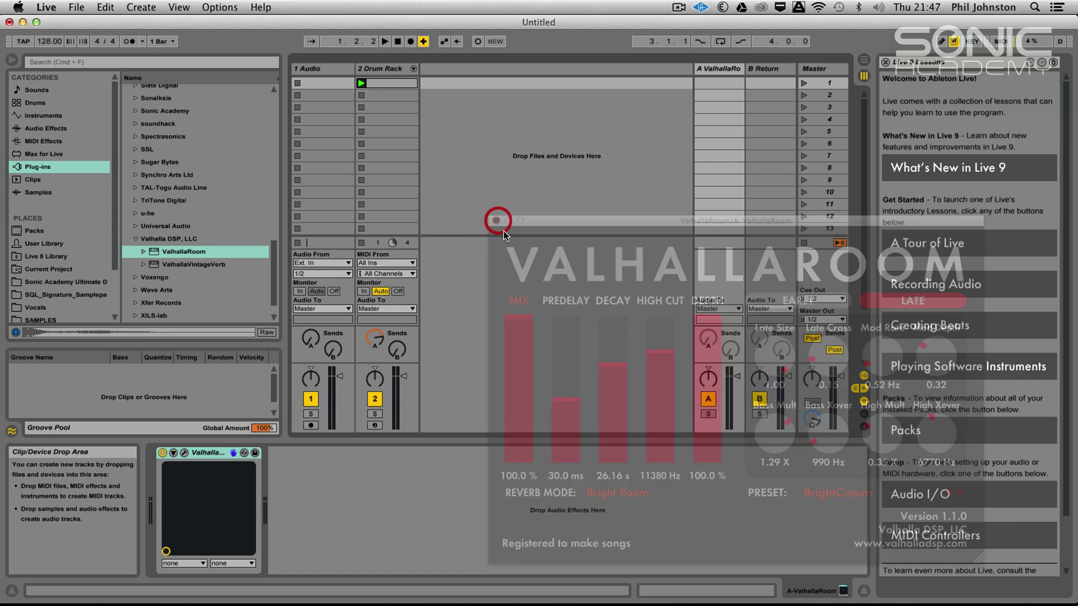
# - Place the Drum Rack clip at 1.1.1 in the Arrangement, loop the first four bars and return playback to the Arrangement
pyautogui.click(393, 69)
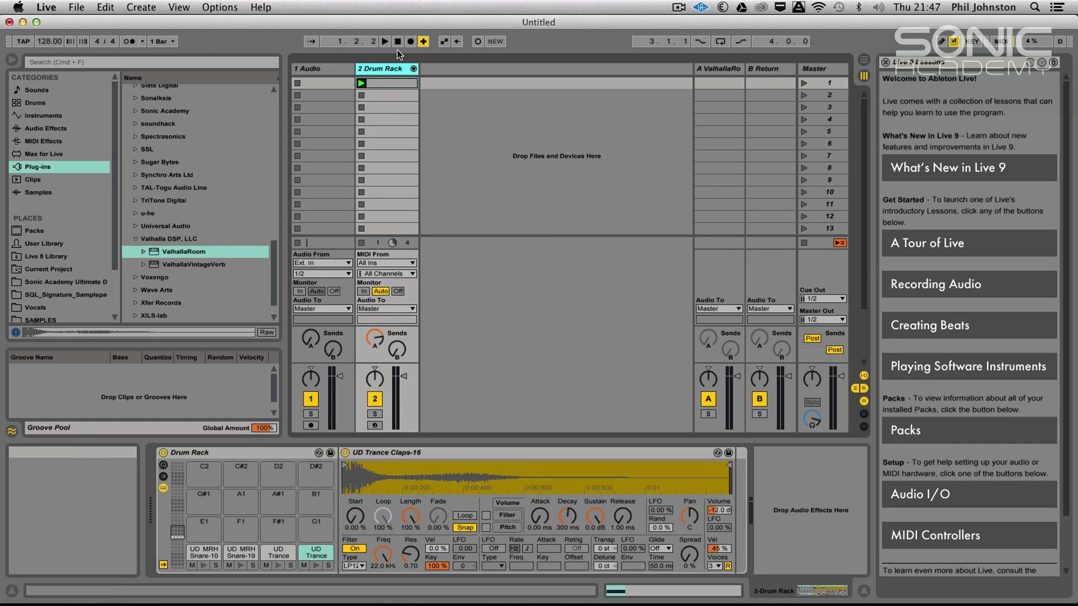
pyautogui.click(382, 82)
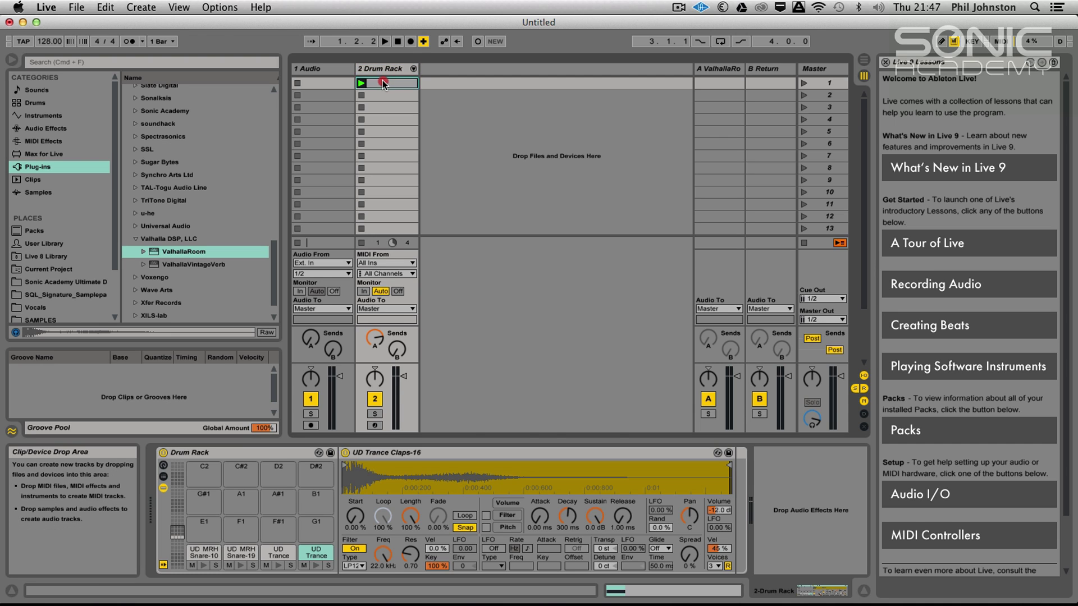
pyautogui.press('Tab')
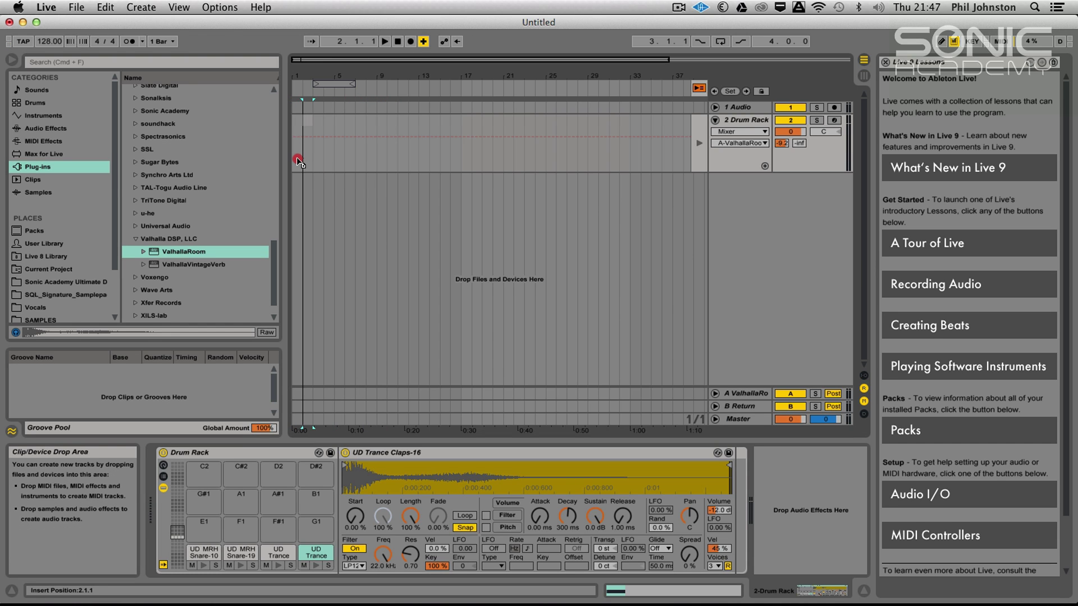
pyautogui.moveTo(292, 160); pyautogui.dragTo(293, 160)
pyautogui.moveTo(298, 74)
pyautogui.mouseDown()
pyautogui.moveTo(347, 81)
pyautogui.moveTo(306, 84)
pyautogui.mouseUp()
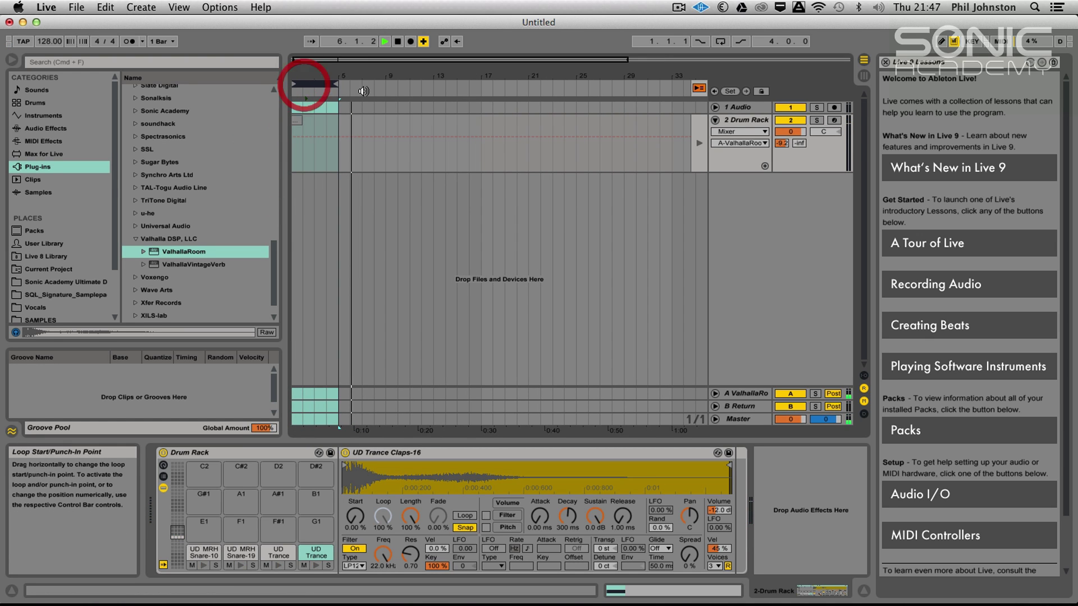
pyautogui.press('space')
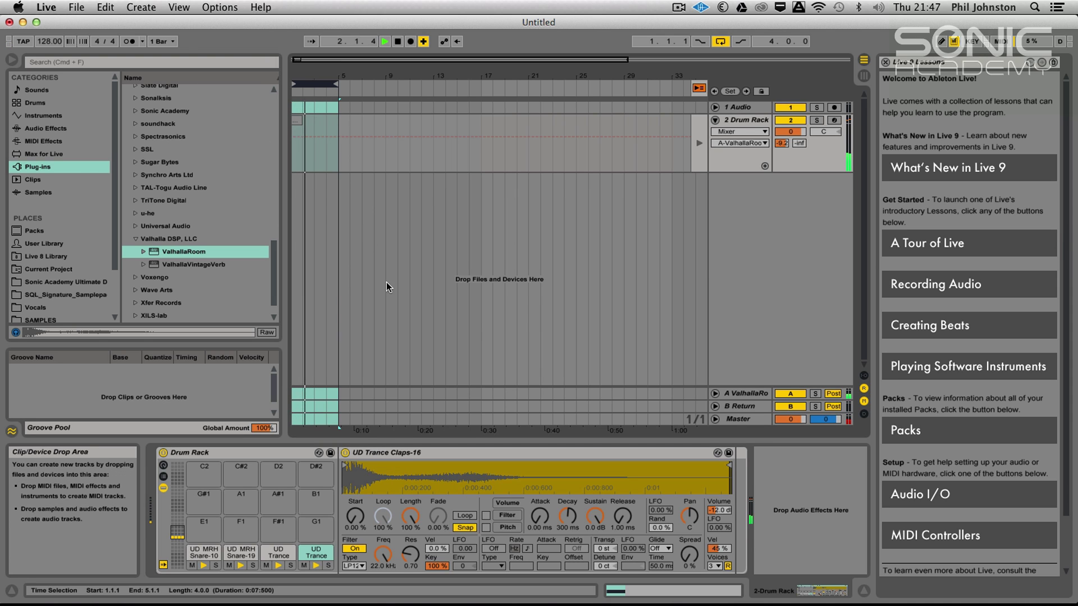
pyautogui.click(697, 88)
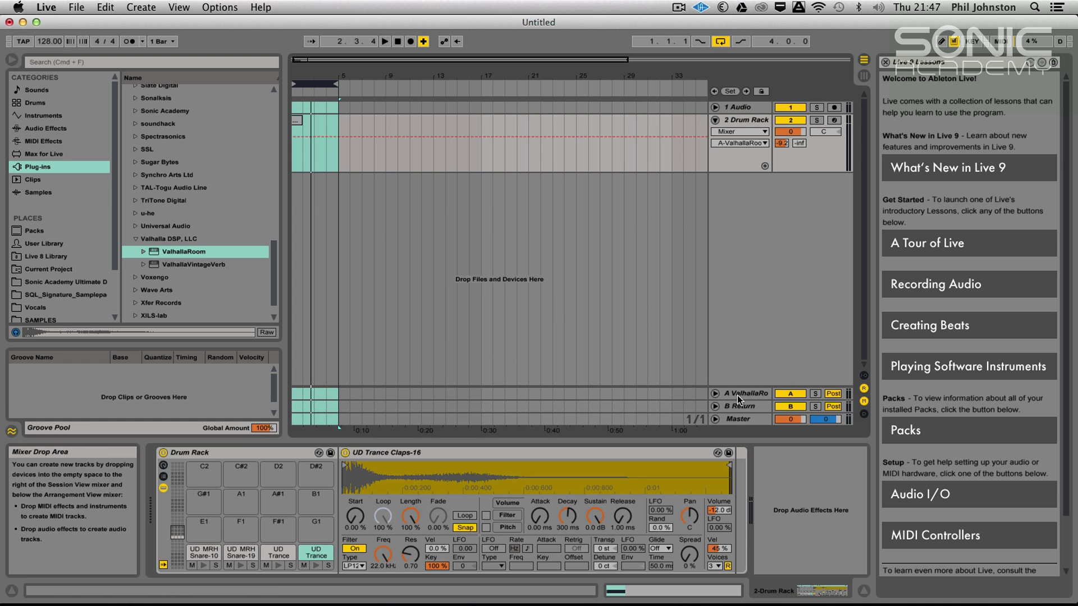
# - Hide the return tracks in the Arrangement and show them again
pyautogui.click(864, 388)
pyautogui.click(864, 389)
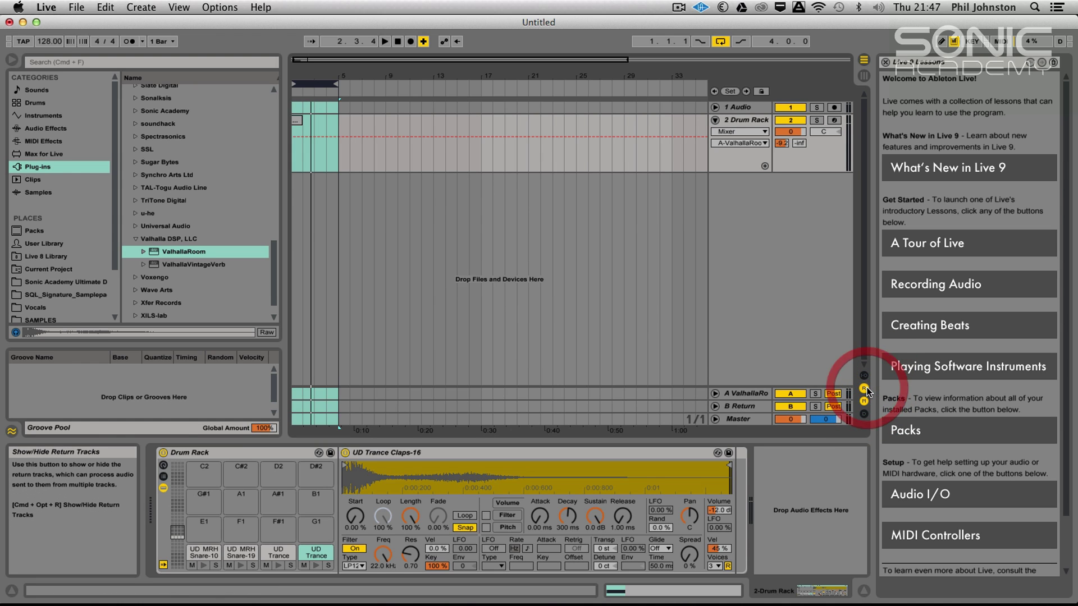
pyautogui.click(866, 390)
pyautogui.click(867, 390)
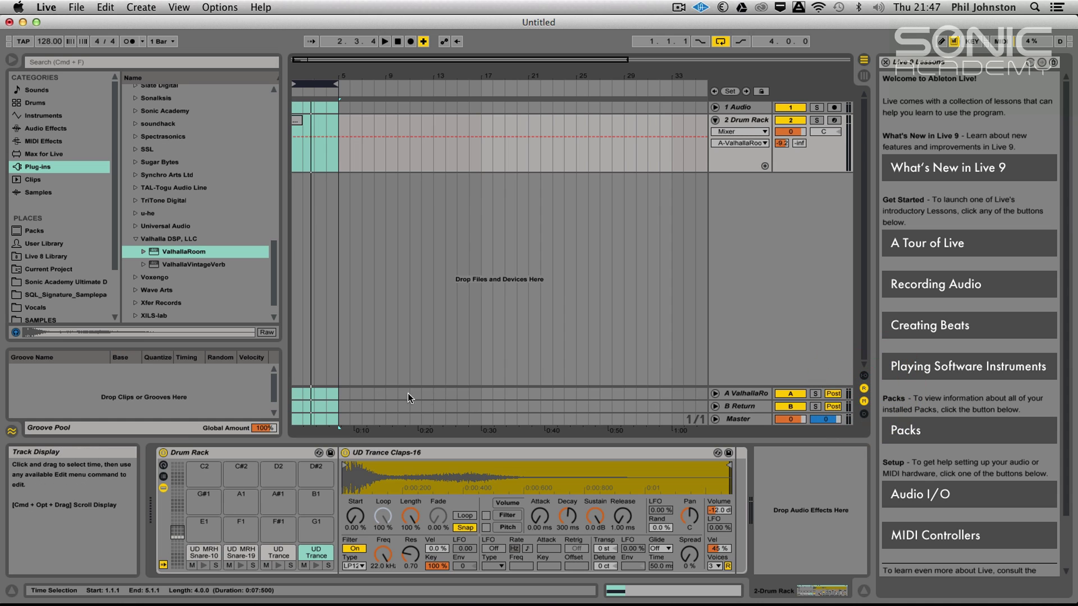
# - Unfold the ValhallaRoom return track and display its Mixer Track Volume automation
pyautogui.moveTo(294, 72); pyautogui.dragTo(295, 126)
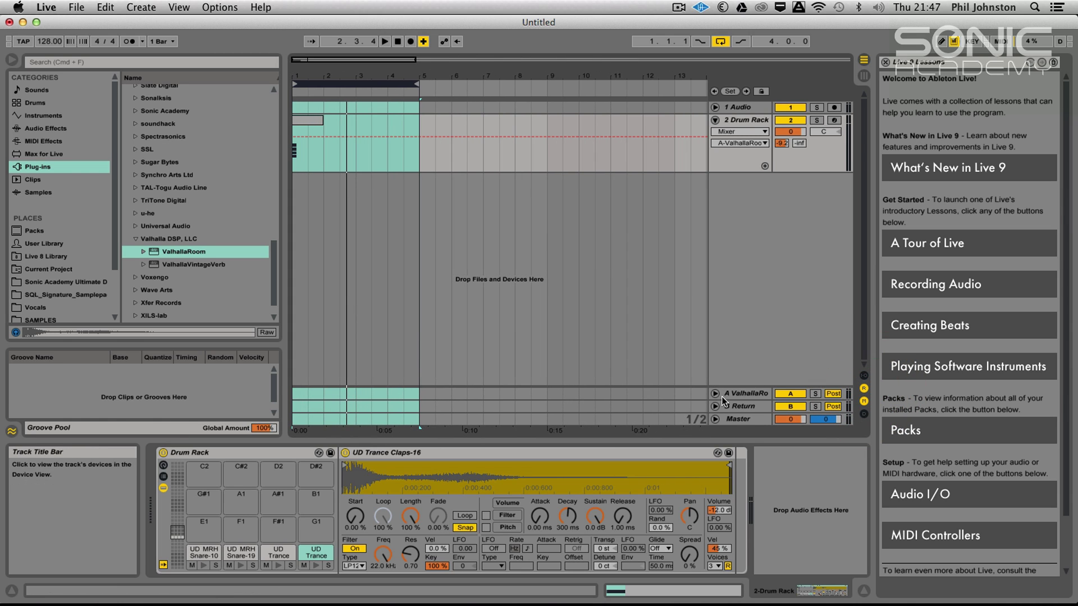
pyautogui.moveTo(298, 75); pyautogui.dragTo(345, 82)
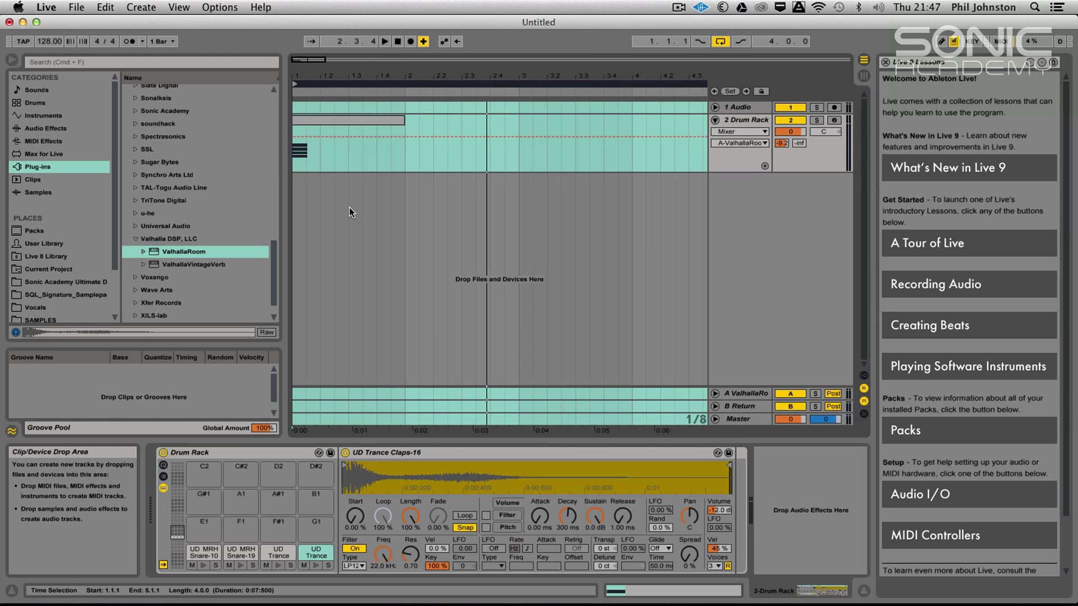
pyautogui.click(716, 395)
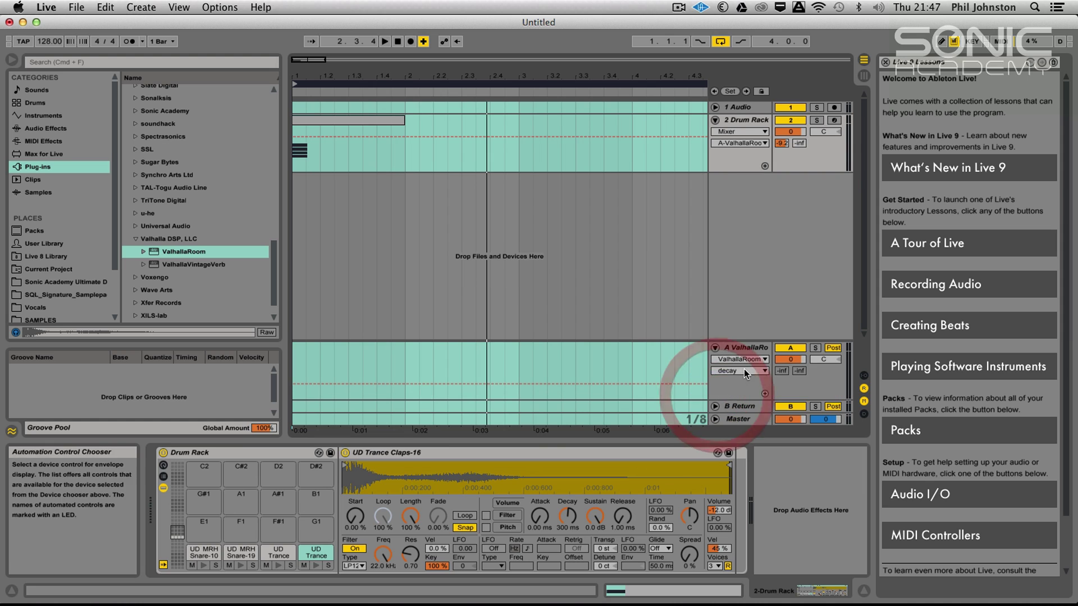
pyautogui.click(733, 360)
pyautogui.click(733, 385)
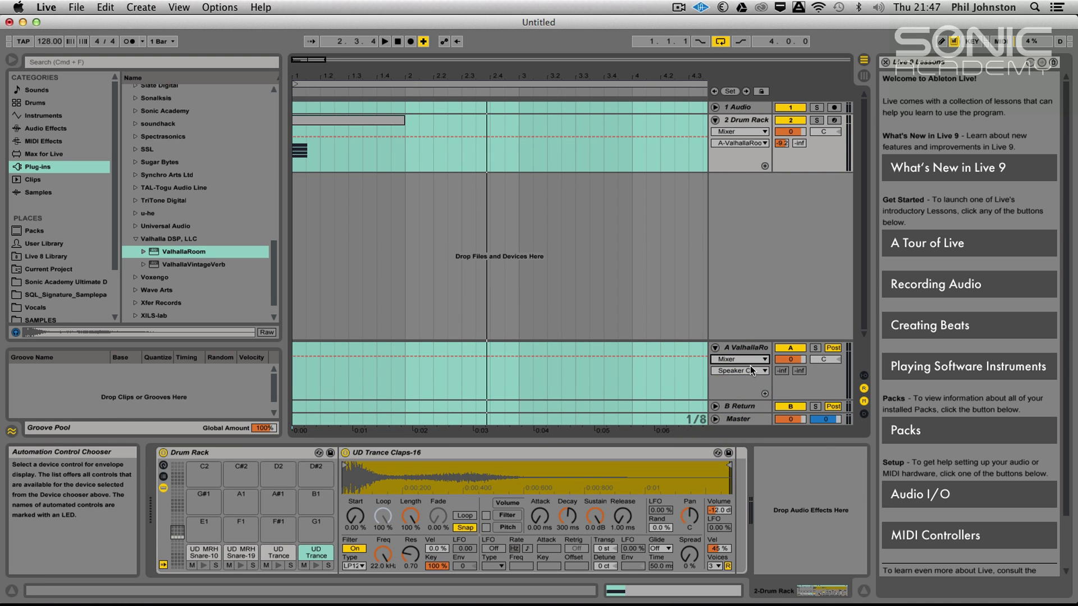
pyautogui.click(750, 370)
pyautogui.click(748, 400)
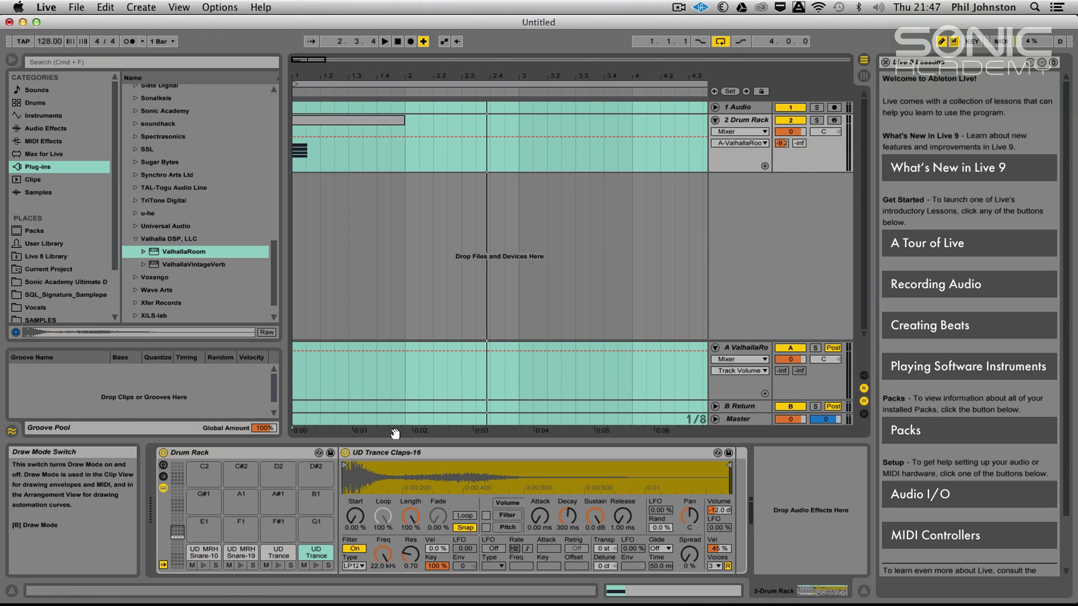
# - Draw the return's Track Volume down to -inf from beat 1.2 to 3.4, audition it and shorten the loop to one bar
pyautogui.moveTo(356, 392); pyautogui.dragTo(599, 394)
pyautogui.press('space')
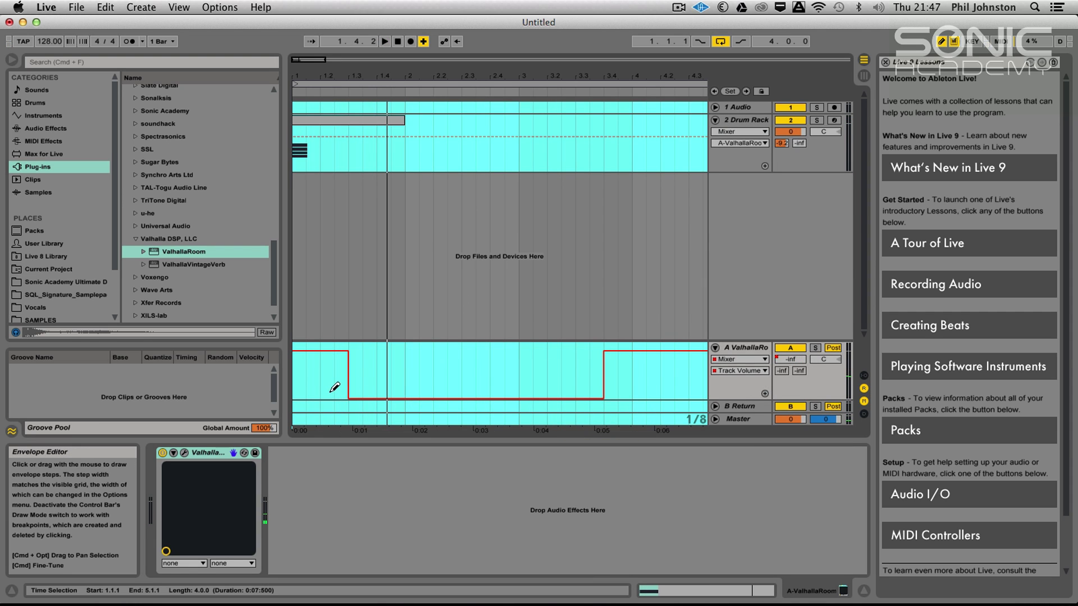
pyautogui.press('space')
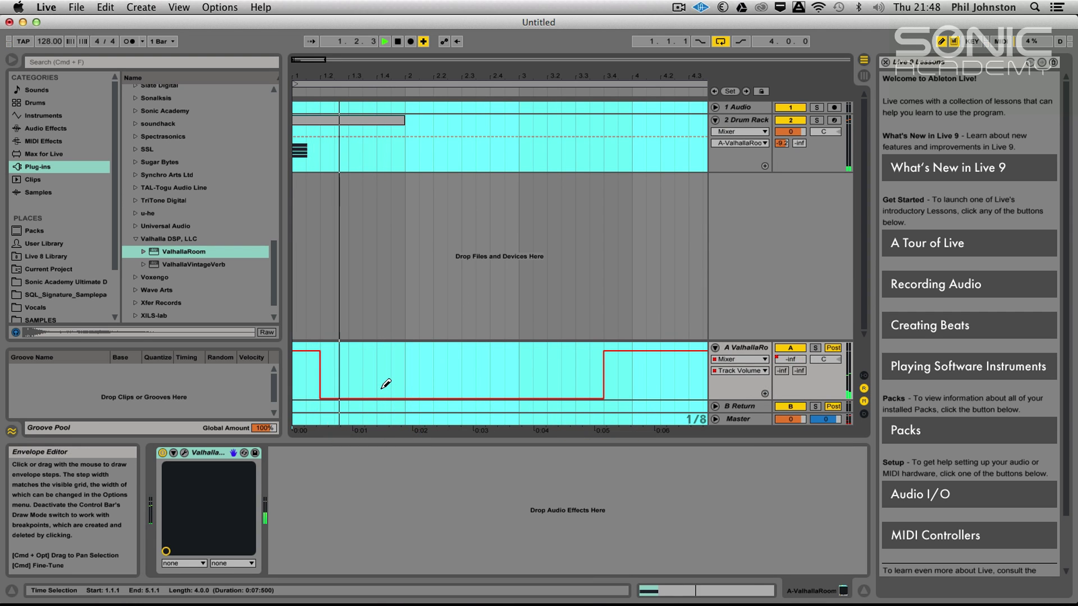
pyautogui.press('space')
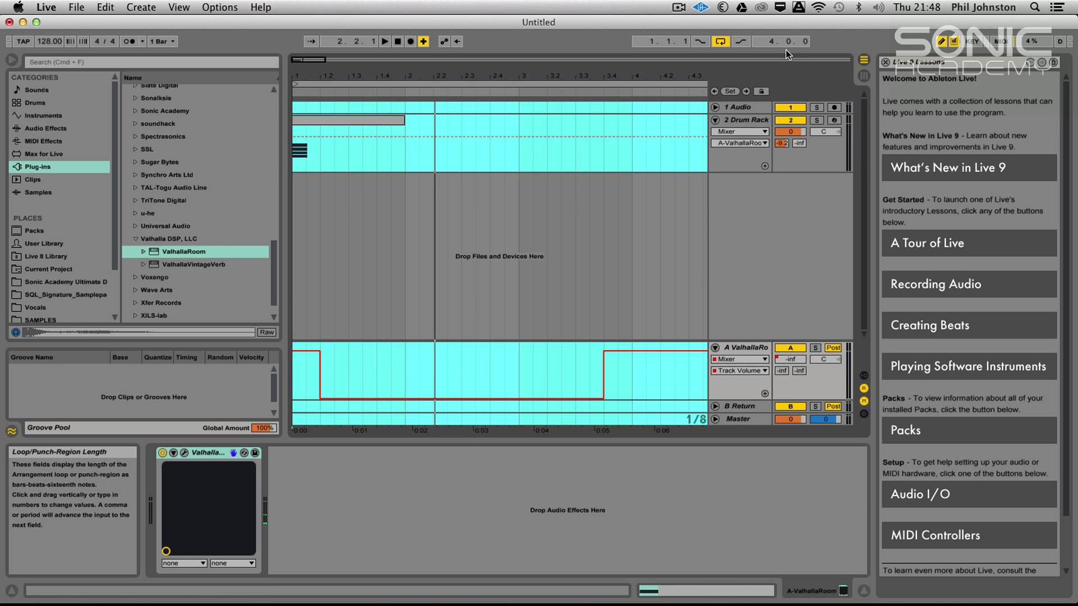
pyautogui.moveTo(702, 84); pyautogui.dragTo(399, 96)
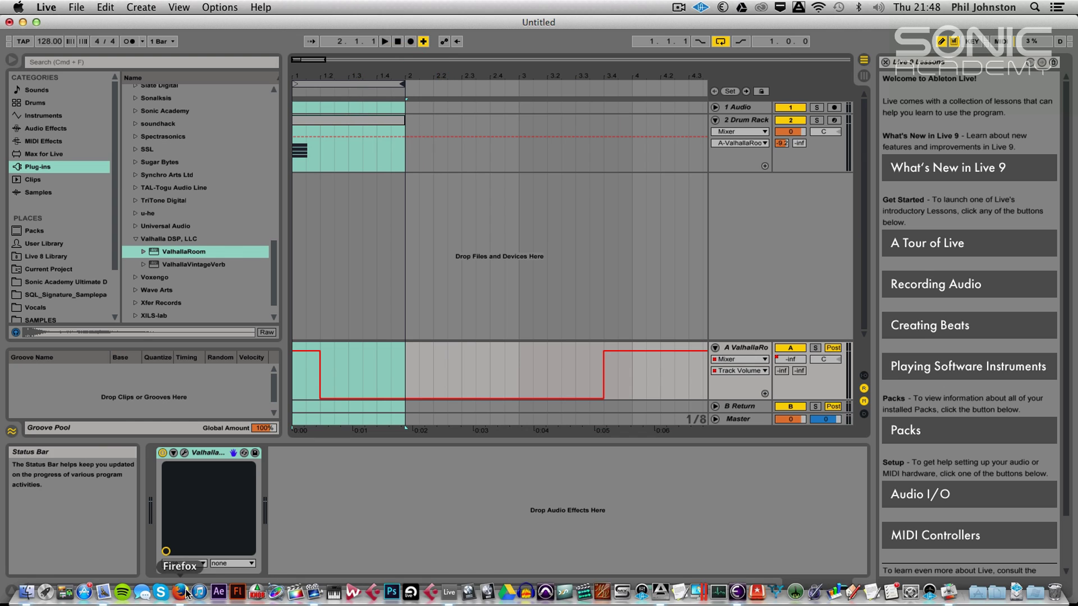
# - Switch to Firefox, replay the reference track around 1:14, check the forum question and return to the Live set
pyautogui.click(185, 591)
pyautogui.click(258, 38)
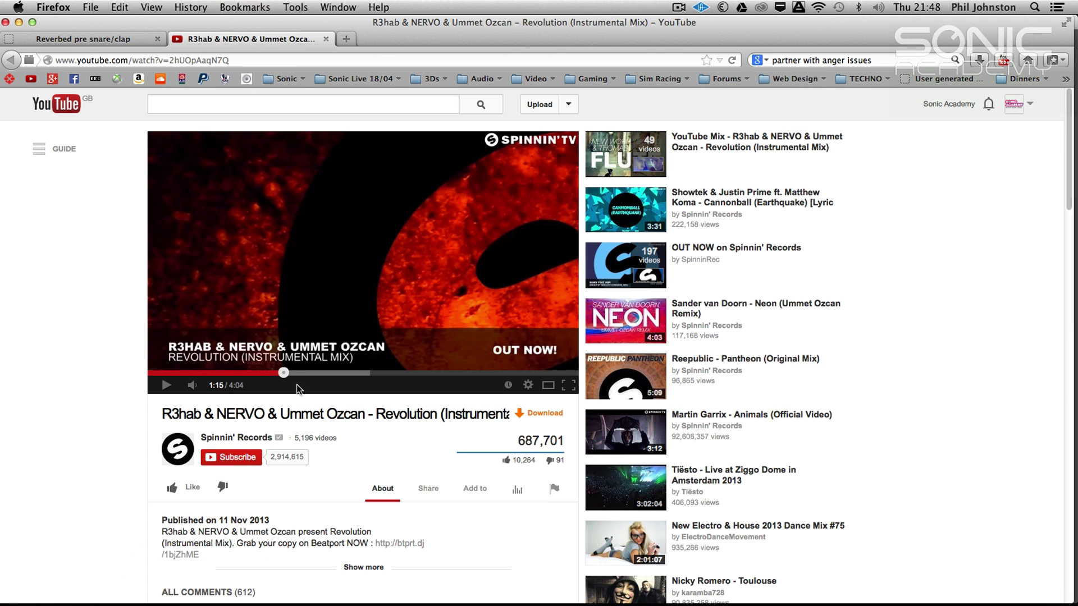
pyautogui.click(272, 373)
pyautogui.click(274, 373)
pyautogui.click(166, 385)
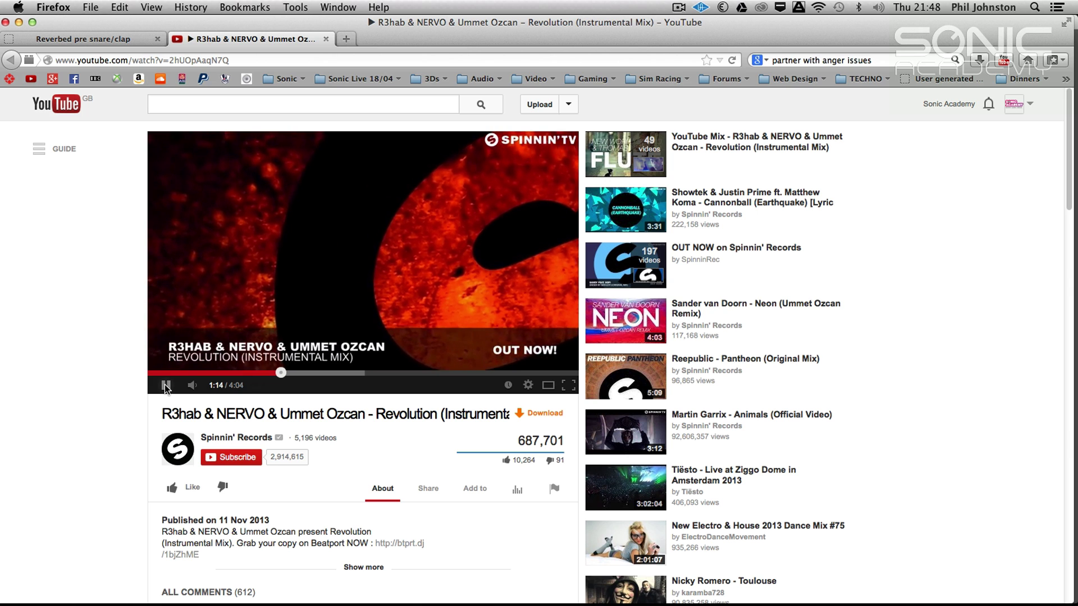
pyautogui.click(166, 385)
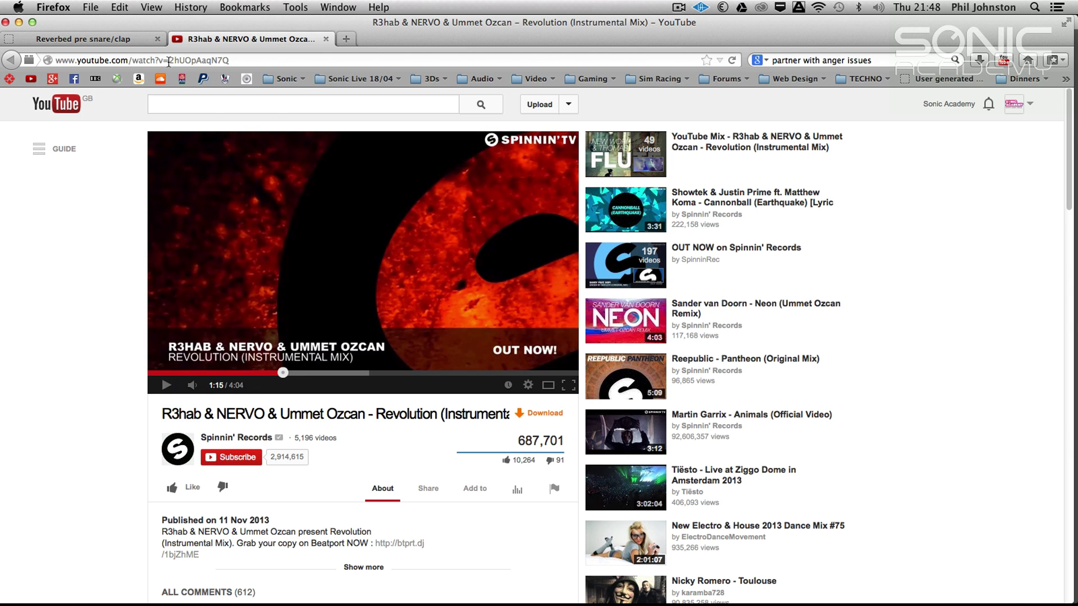
pyautogui.click(112, 39)
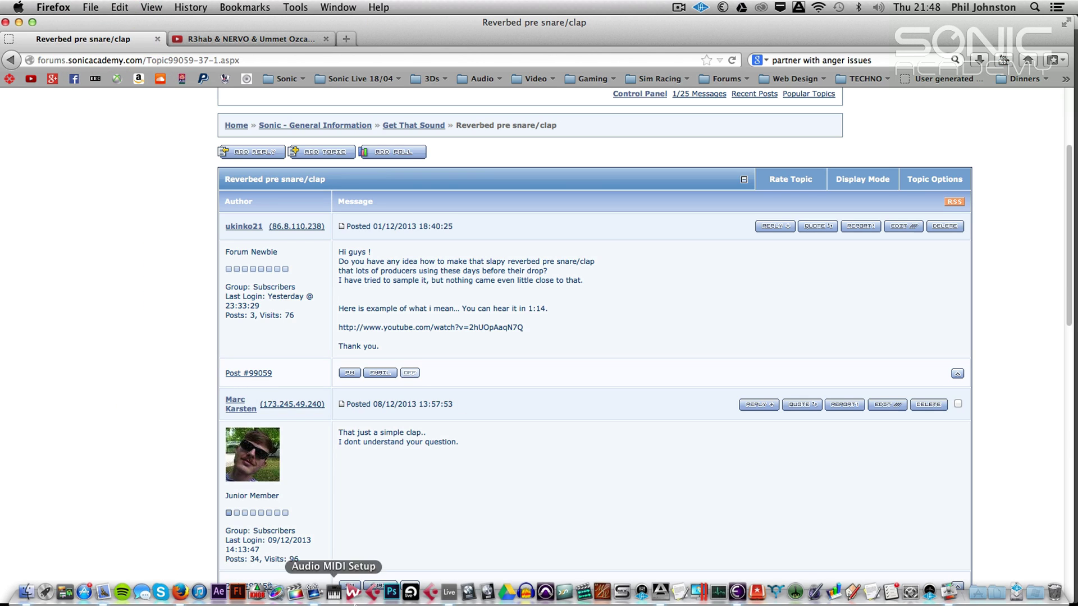
pyautogui.click(447, 595)
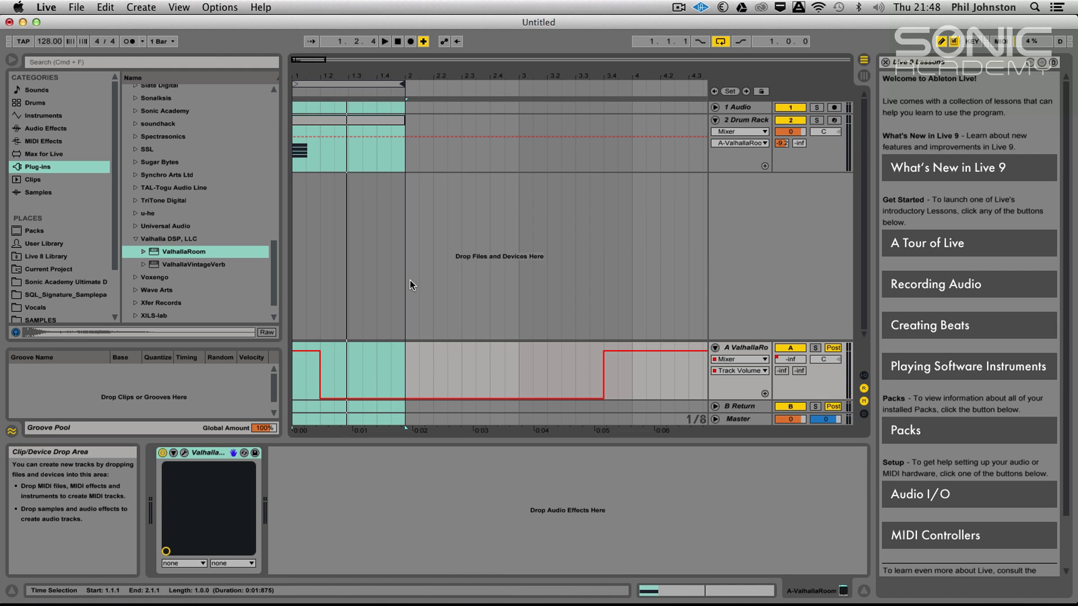
pyautogui.press('Tab')
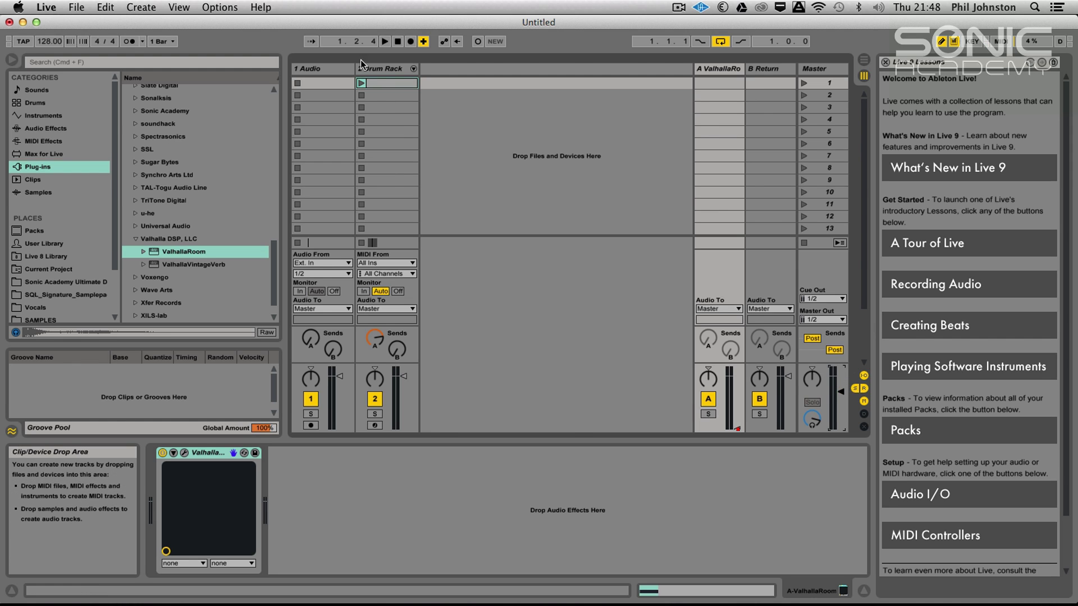
pyautogui.press('Tab')
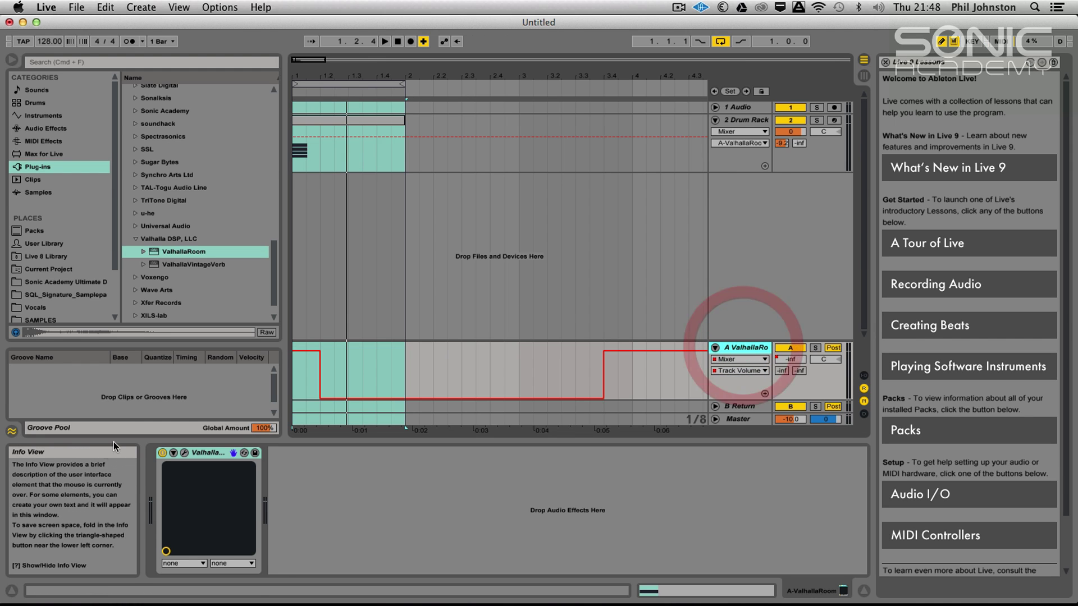
# - Add a Compressor audio effect after ValhallaRoom on the return track
pyautogui.moveTo(274, 281); pyautogui.dragTo(259, 258)
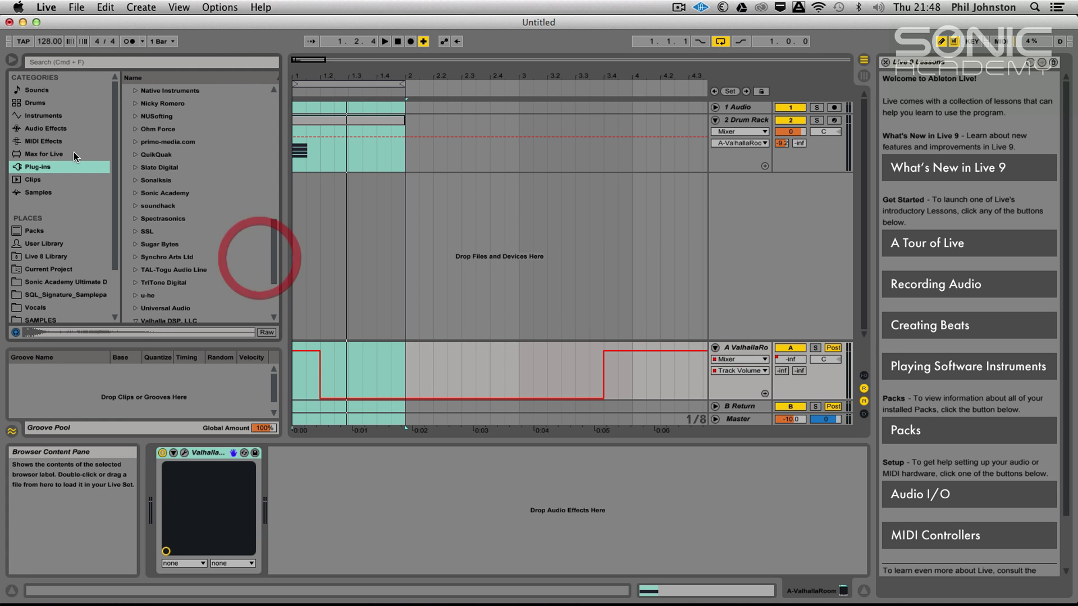
pyautogui.click(56, 129)
pyautogui.moveTo(277, 193); pyautogui.dragTo(272, 221)
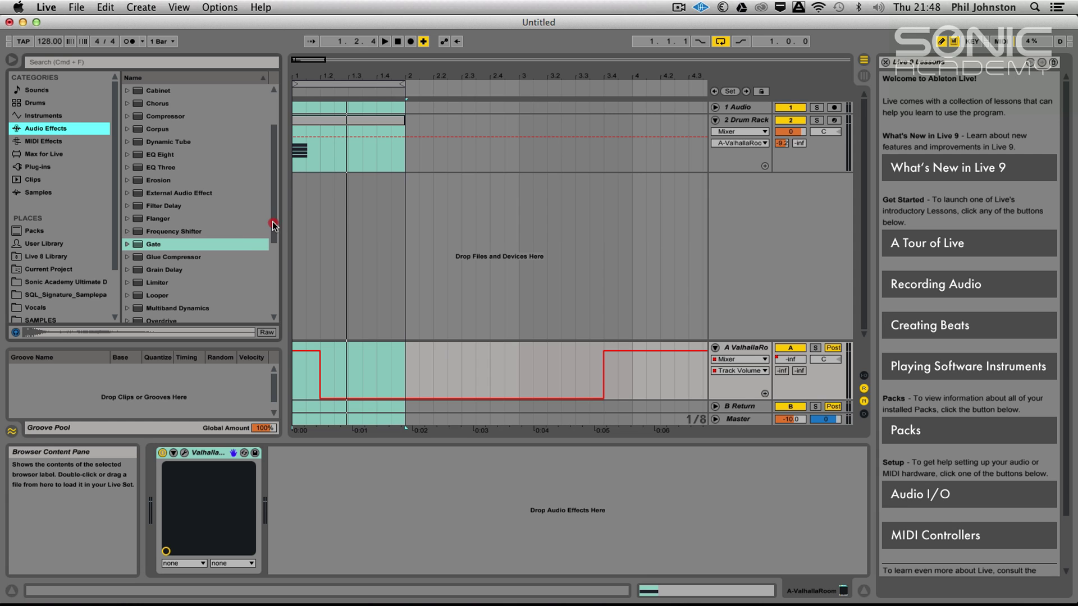
pyautogui.moveTo(136, 116); pyautogui.dragTo(288, 437)
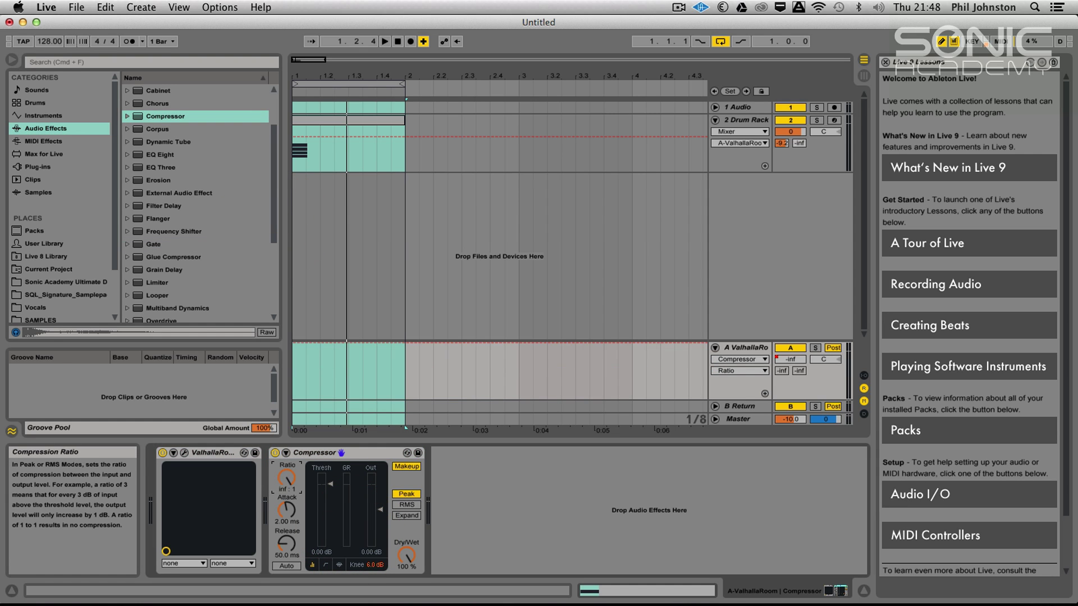
# - Set the Compressor's ratio to 5.73:1, attack to 0.01 ms, release to 266 ms and threshold to -28.1 dB, and audition it
pyautogui.moveTo(288, 506); pyautogui.dragTo(286, 525)
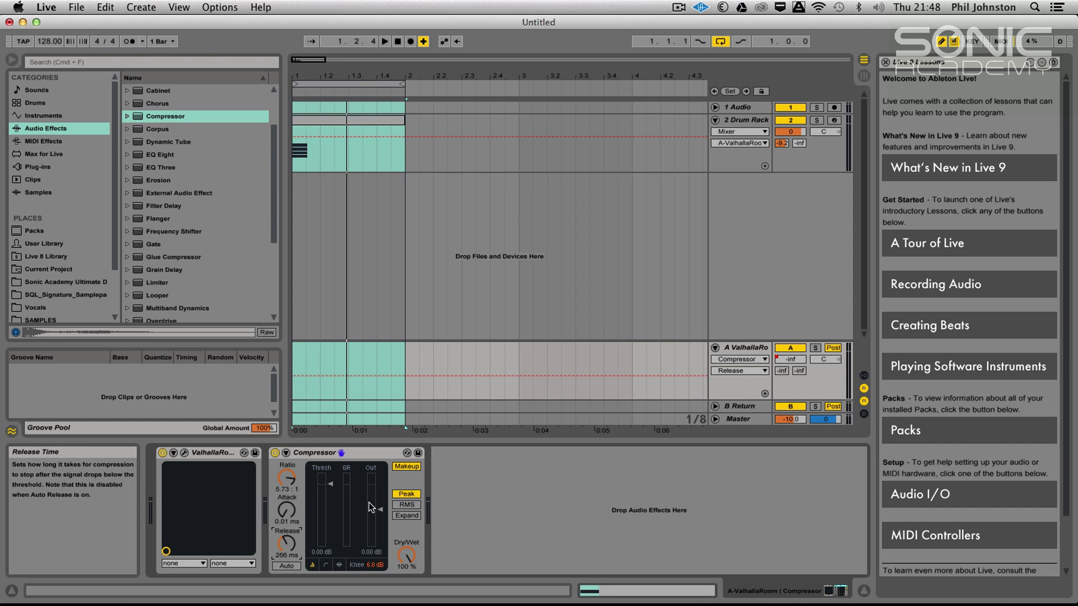
pyautogui.press('space')
pyautogui.moveTo(330, 484); pyautogui.dragTo(327, 524)
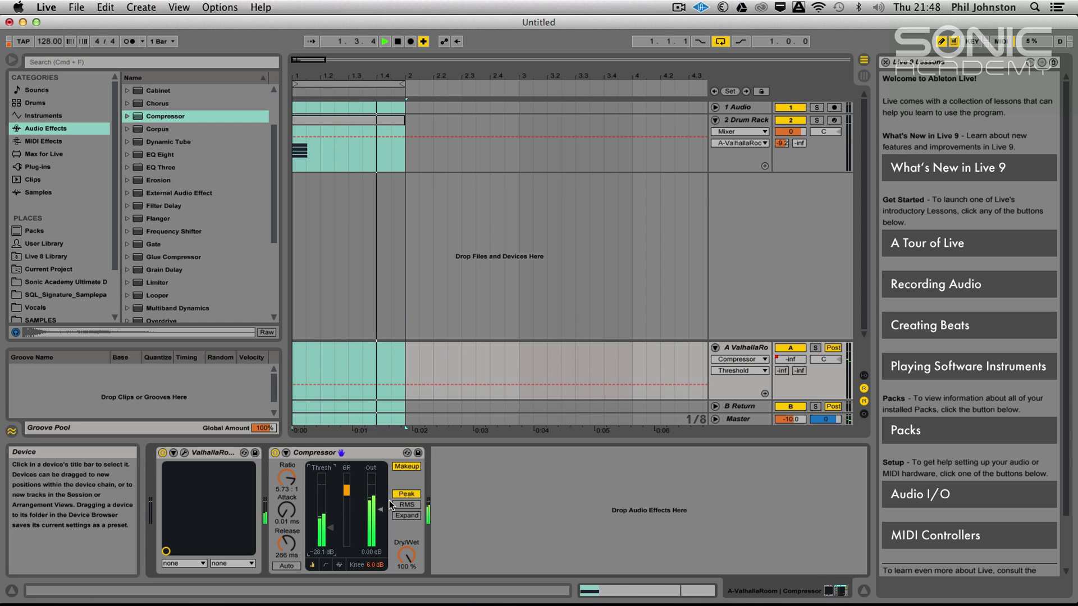
pyautogui.press('space')
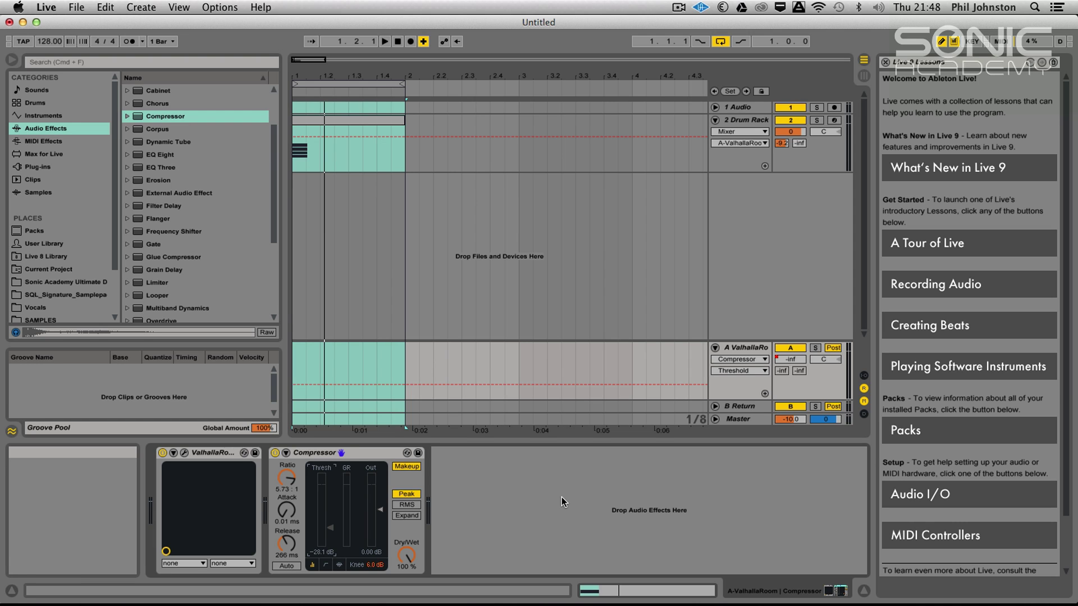
pyautogui.press('space')
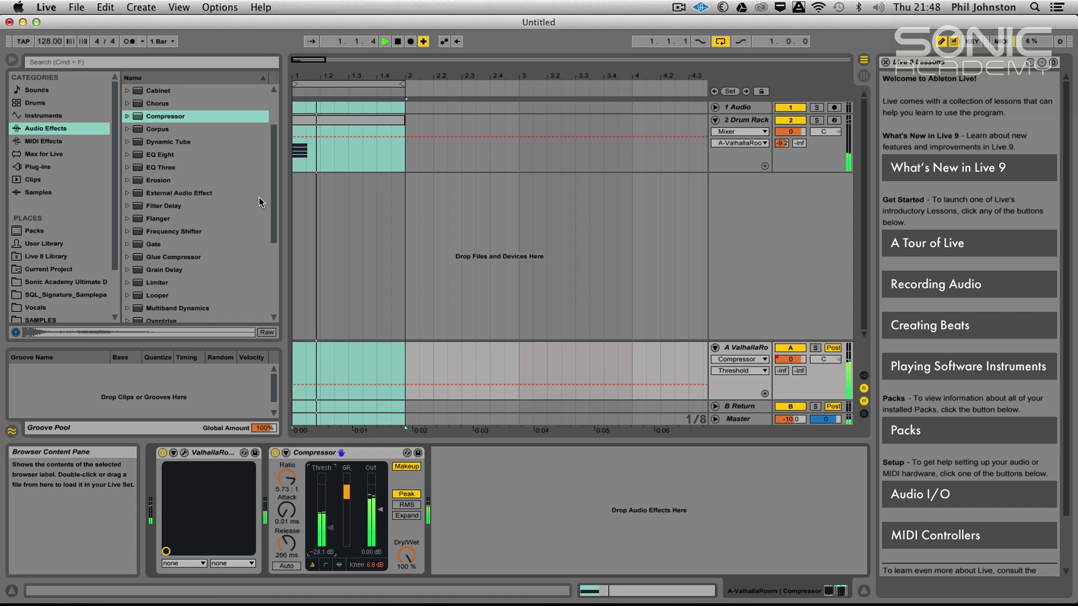
pyautogui.press('space')
# - Insert an Overdrive between ValhallaRoom and the Compressor and audition the one-bar loop
pyautogui.moveTo(274, 205); pyautogui.dragTo(284, 270)
pyautogui.moveTo(135, 179); pyautogui.dragTo(312, 466)
pyautogui.press('space')
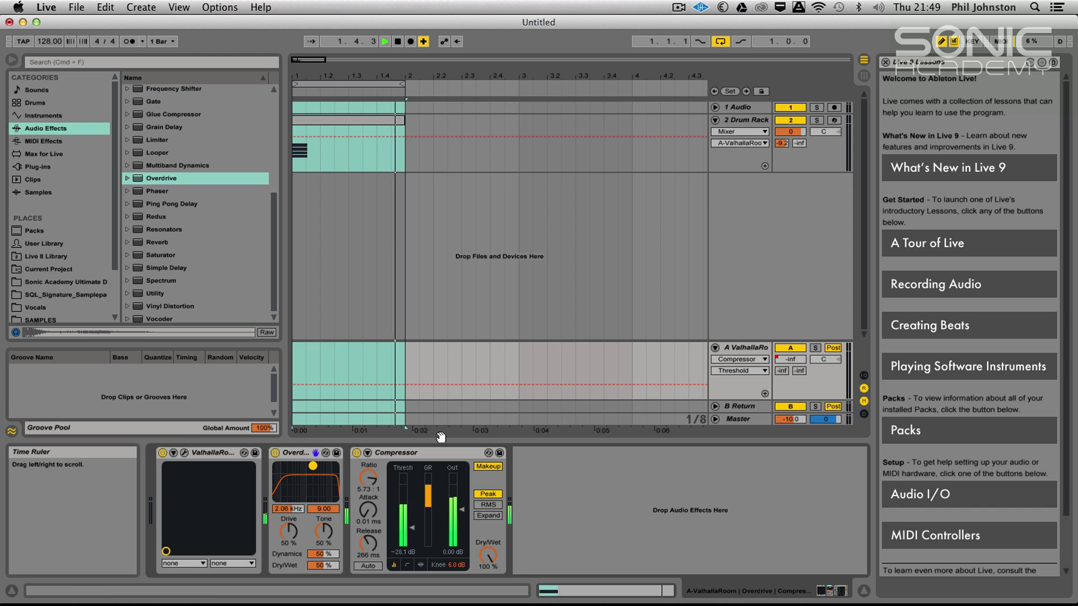
pyautogui.press('space')
pyautogui.press('Tab')
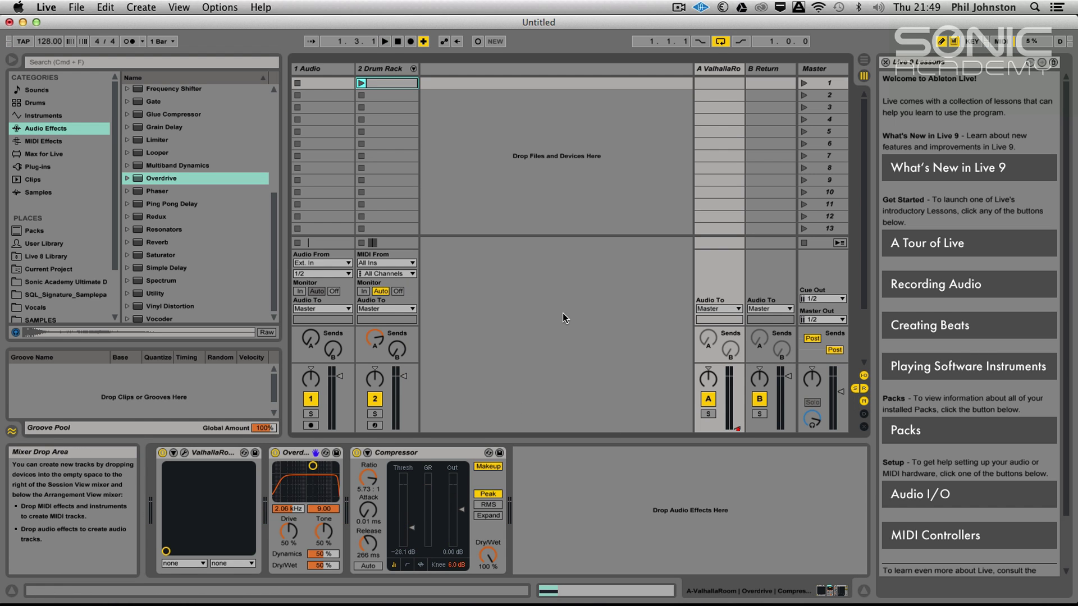
pyautogui.press('Tab')
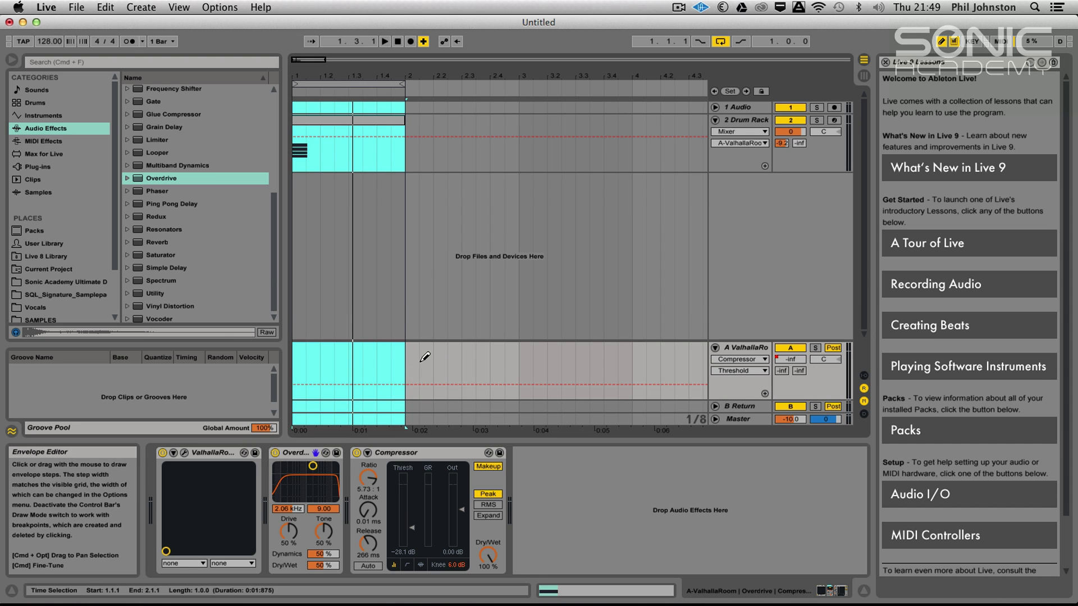
pyautogui.moveTo(379, 79); pyautogui.dragTo(375, 77)
pyautogui.press('space')
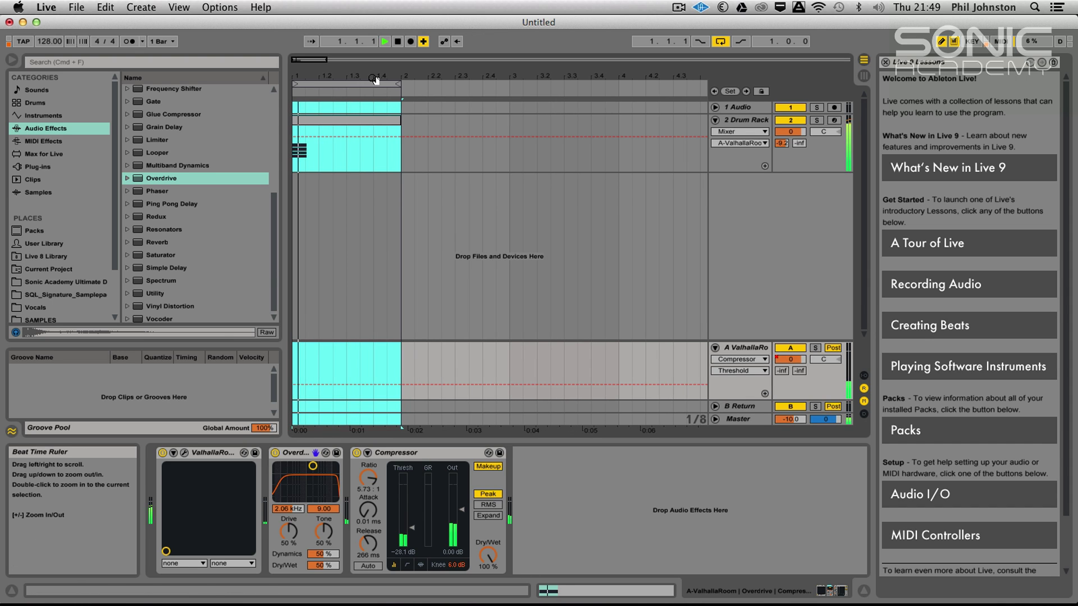
pyautogui.press('space')
# - Show the return's Mixer Track Volume automation, turn off draw mode and lower its first breakpoint so the volume ramps up to beat 1.2
pyautogui.click(738, 359)
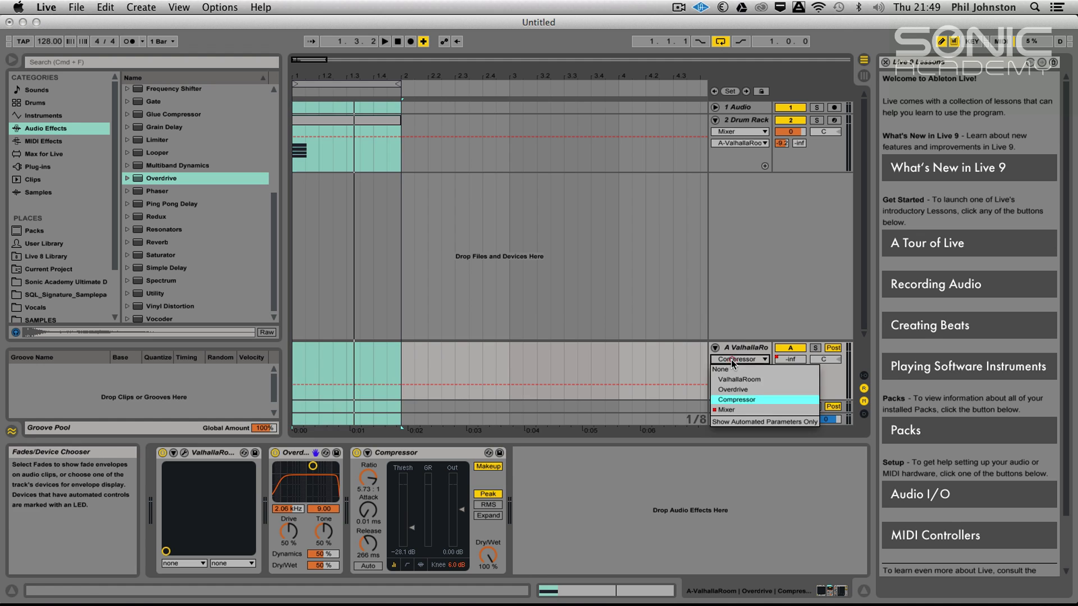
pyautogui.click(733, 403)
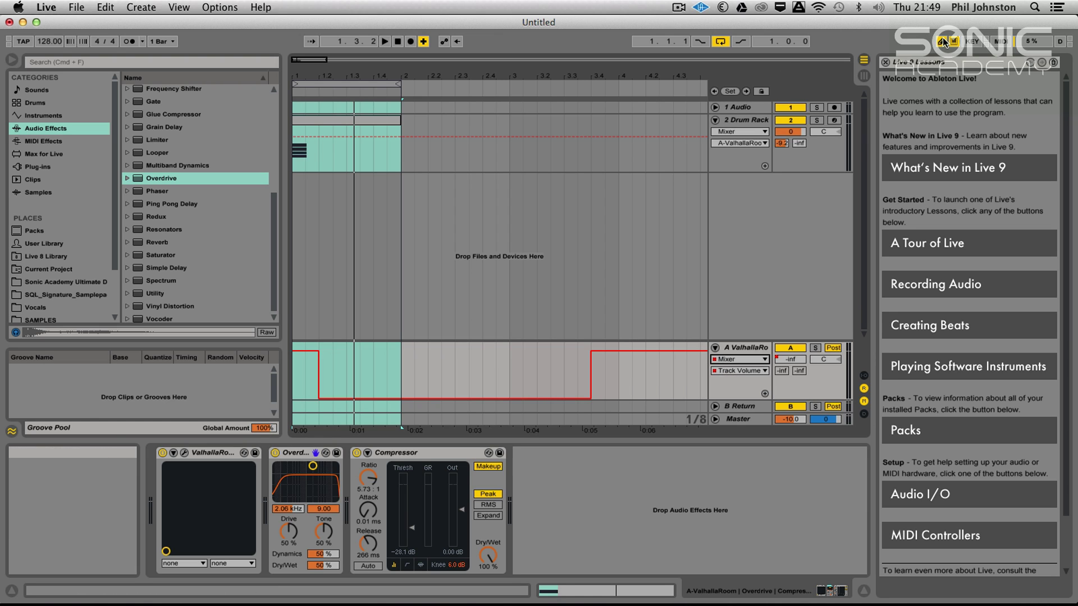
pyautogui.moveTo(292, 351); pyautogui.dragTo(292, 376)
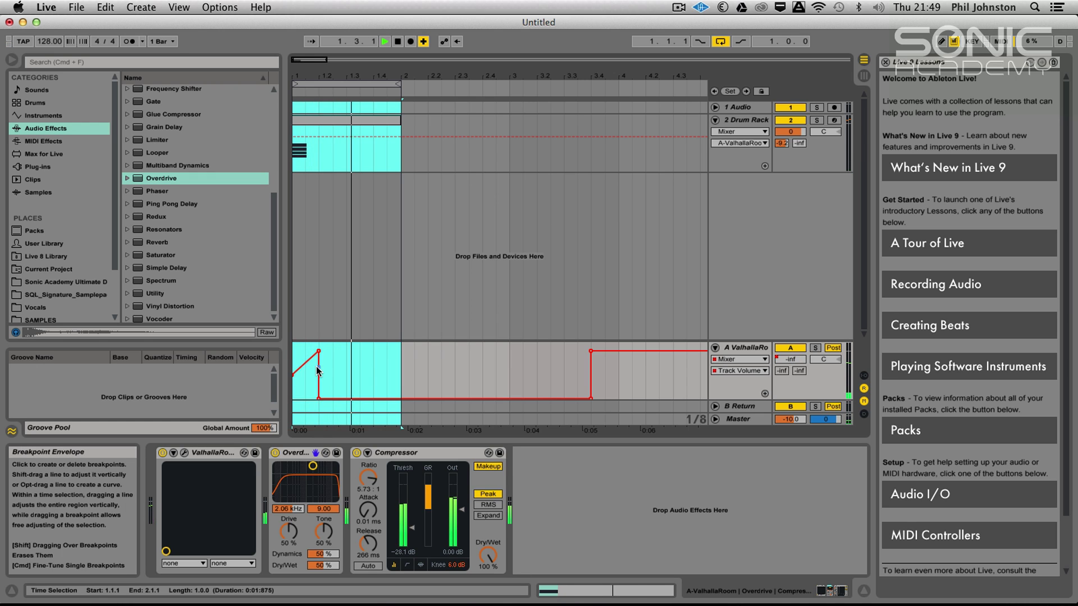
pyautogui.moveTo(293, 375); pyautogui.dragTo(293, 372)
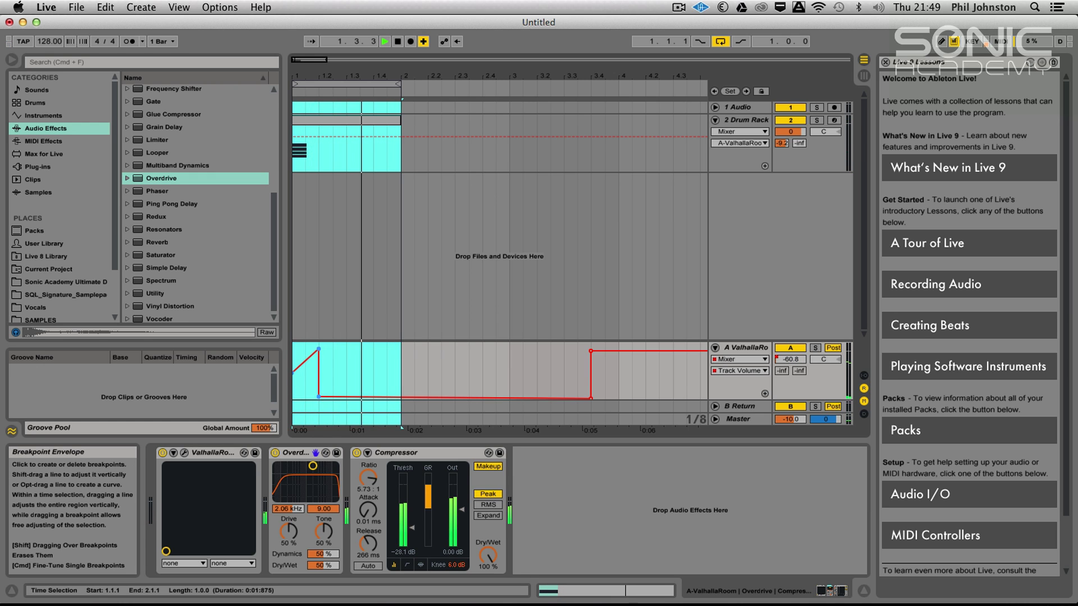
# - Refine the reverb ramp's start and peak breakpoints by ear for a gentler rise before the cut at beat 1.2
pyautogui.click(318, 397)
pyautogui.moveTo(318, 355); pyautogui.dragTo(319, 343)
pyautogui.moveTo(293, 377); pyautogui.dragTo(320, 357)
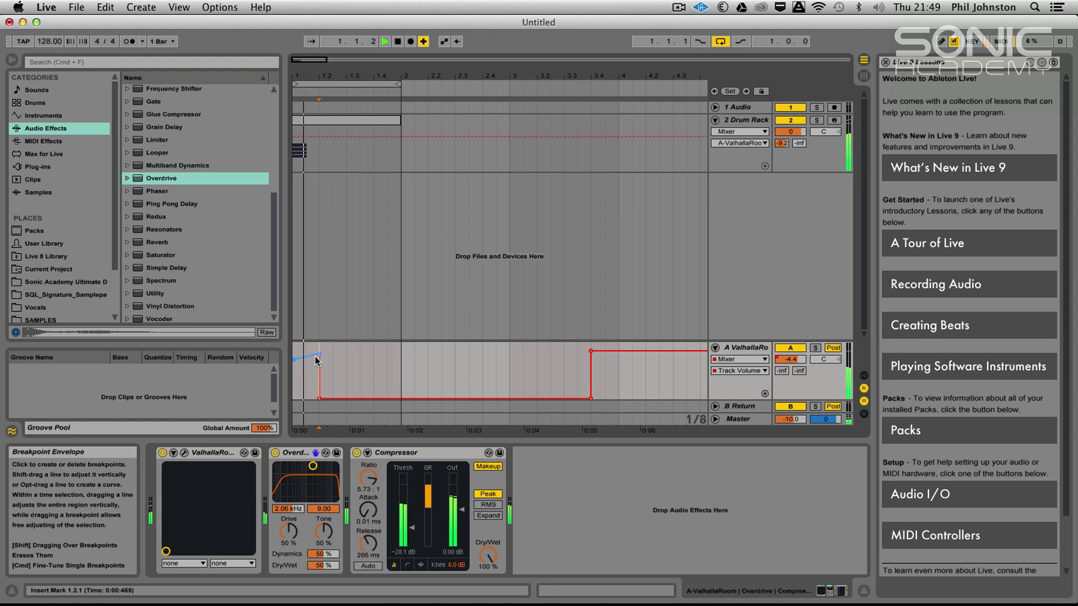
pyautogui.moveTo(295, 362); pyautogui.dragTo(293, 370)
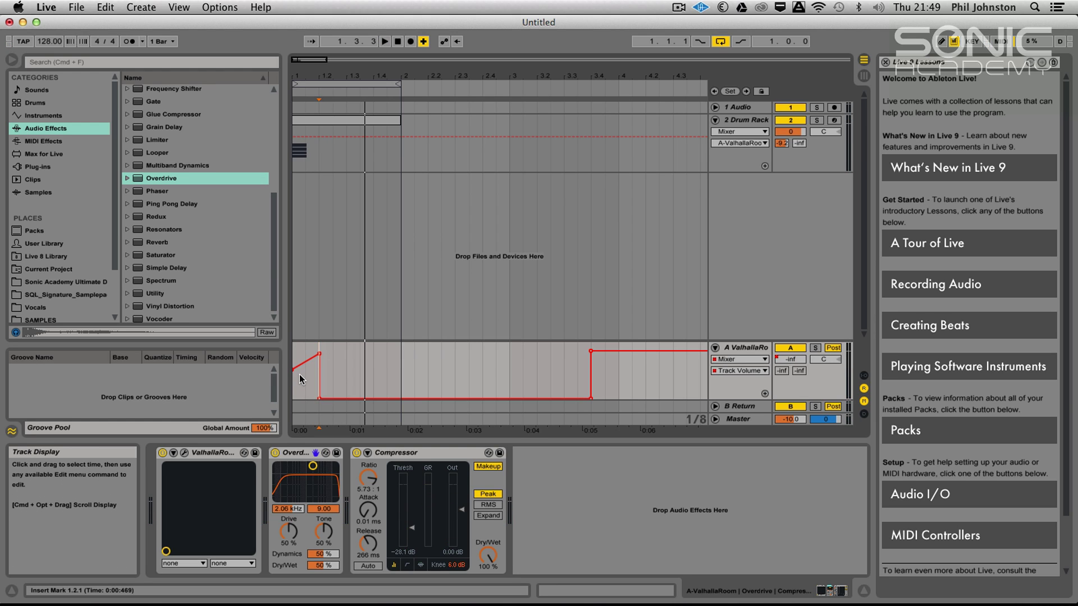
pyautogui.press('space')
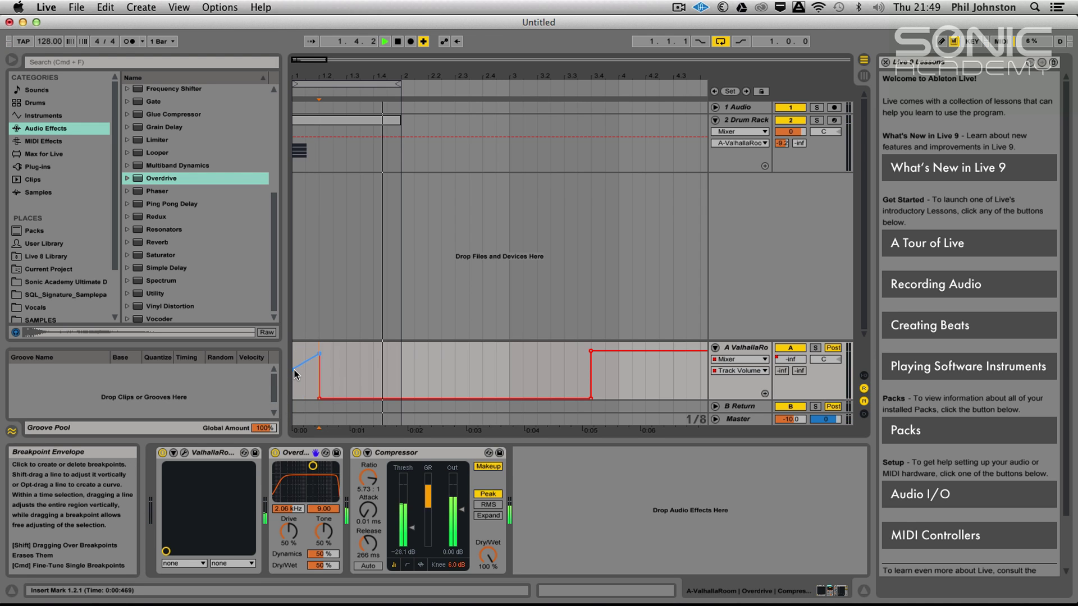
pyautogui.moveTo(292, 369); pyautogui.dragTo(292, 366)
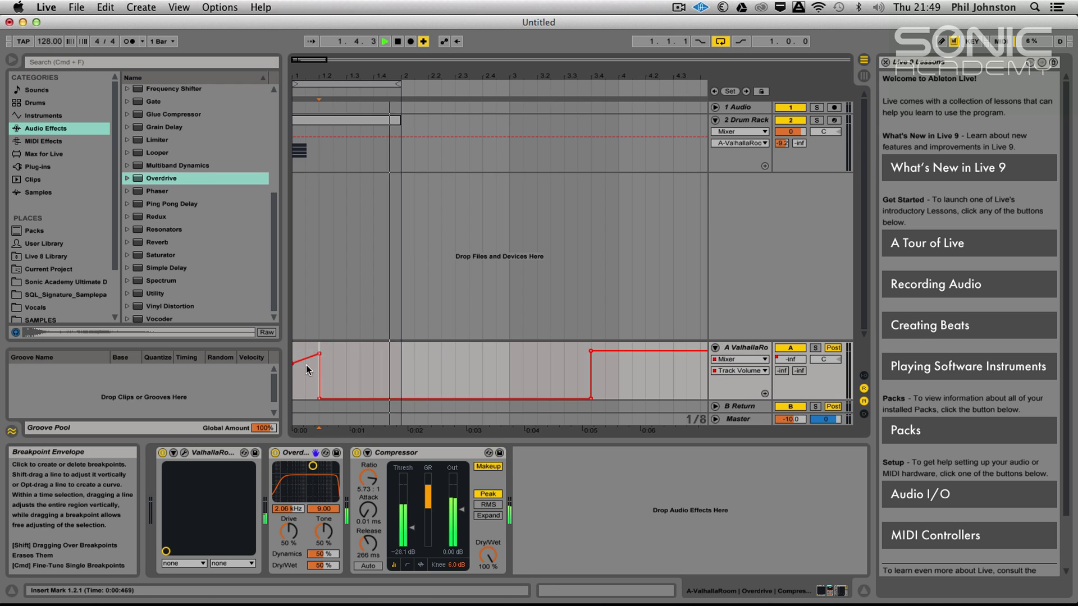
# - Unfold the Drum Rack chains in the Session mixer and rebalance their volumes, boosting the first chain slightly and lowering the other three
pyautogui.press('Tab')
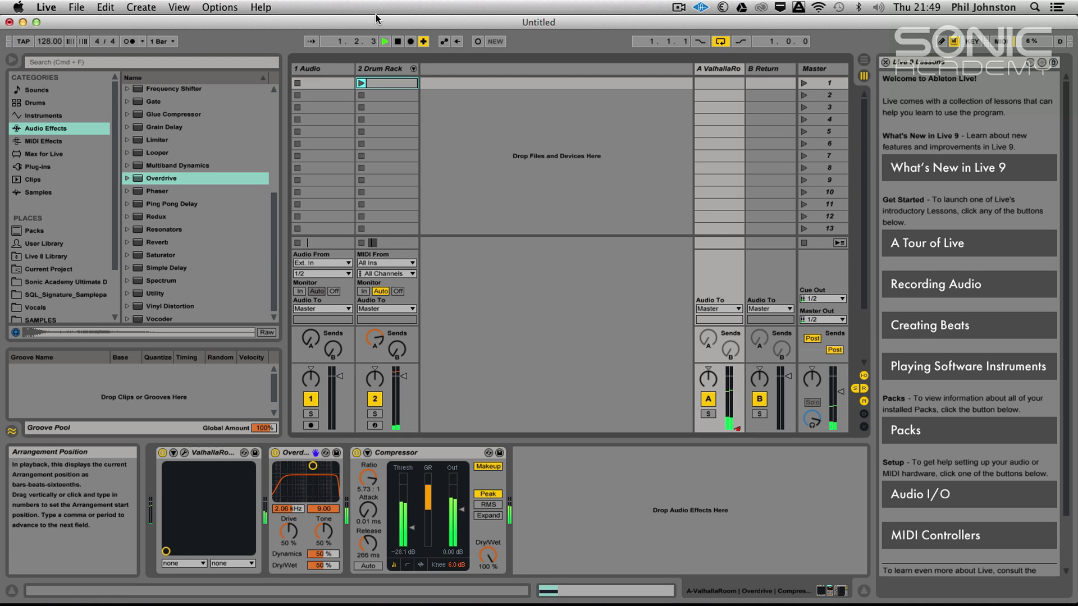
pyautogui.click(413, 68)
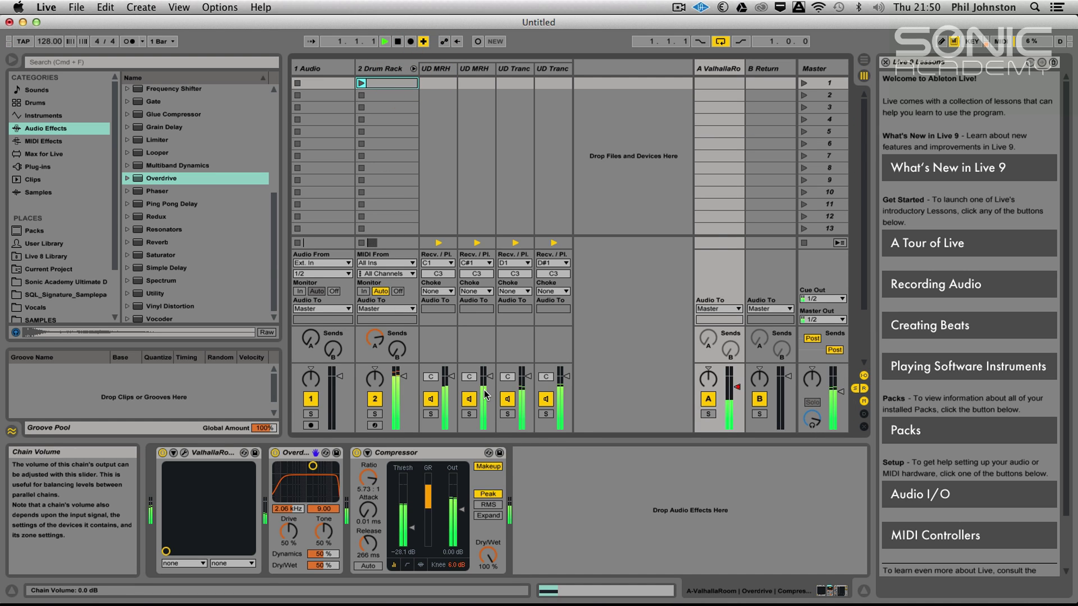
pyautogui.moveTo(552, 386); pyautogui.dragTo(551, 424)
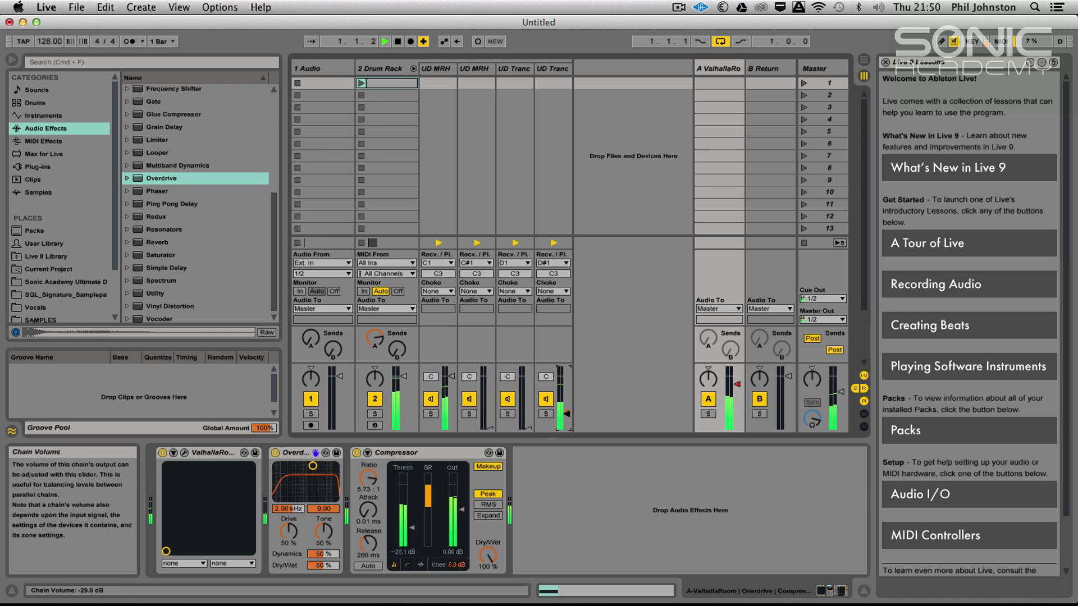
pyautogui.moveTo(454, 376); pyautogui.dragTo(451, 373)
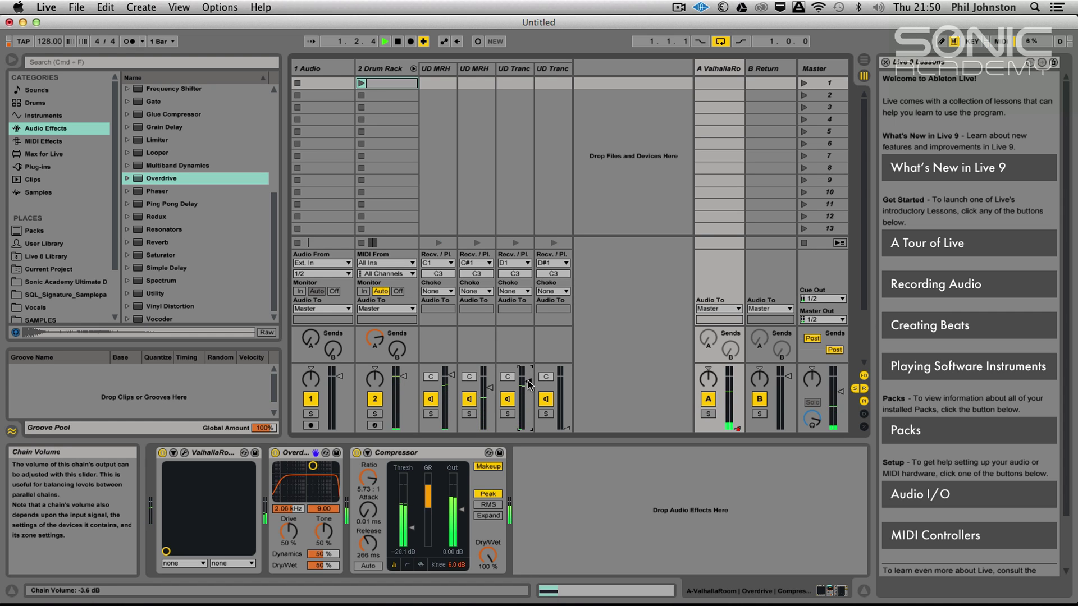
pyautogui.moveTo(567, 428); pyautogui.dragTo(566, 372)
# - Open ValhallaRoom's editor on the return, play the loop and load the BrightCistern preset from Big Spaces
pyautogui.click(716, 68)
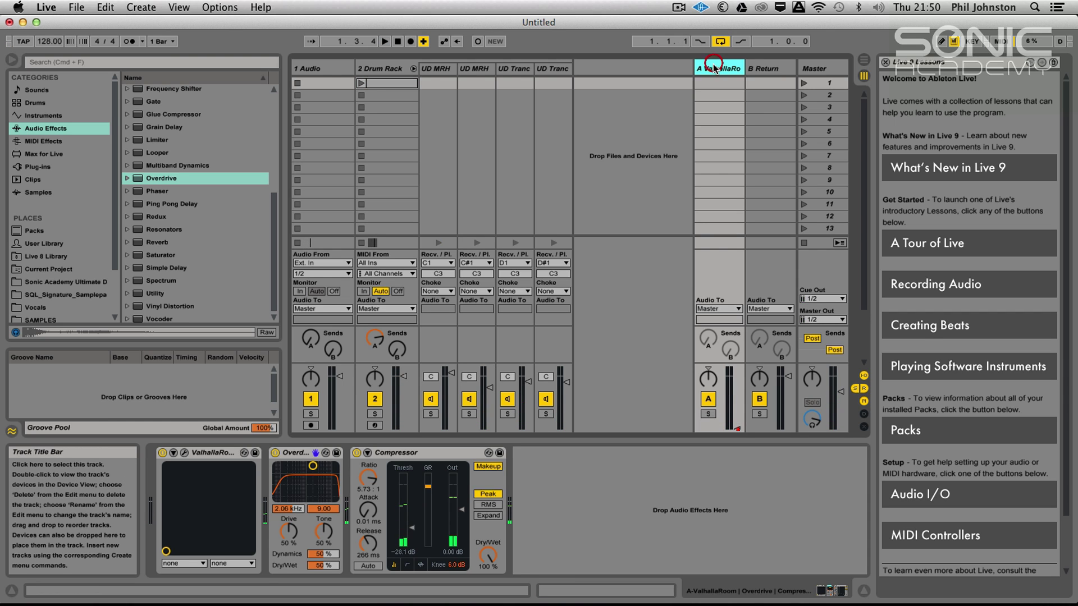
pyautogui.click(184, 453)
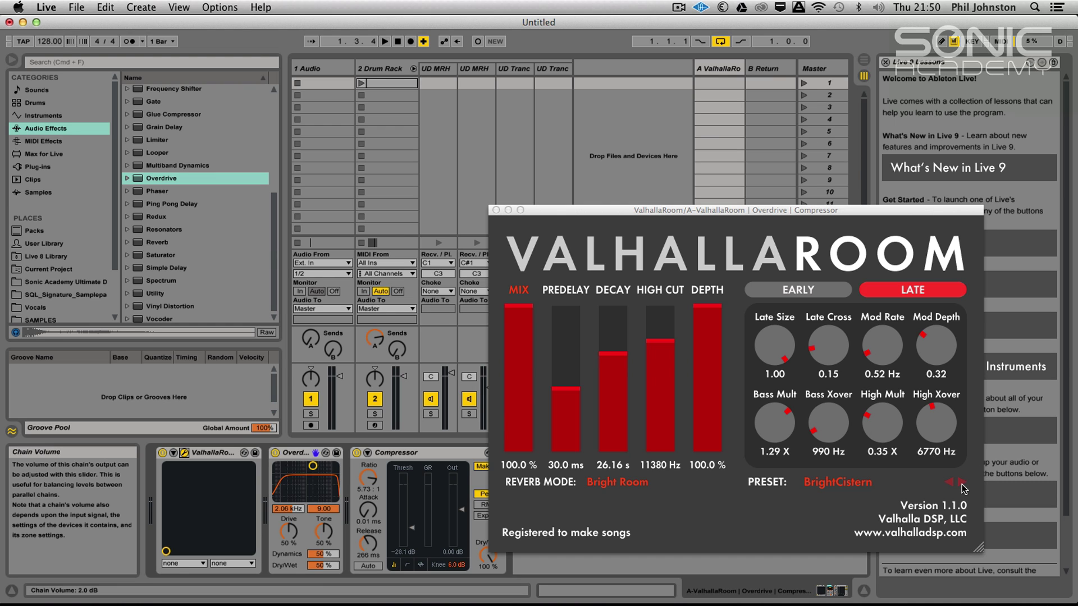
pyautogui.press('space')
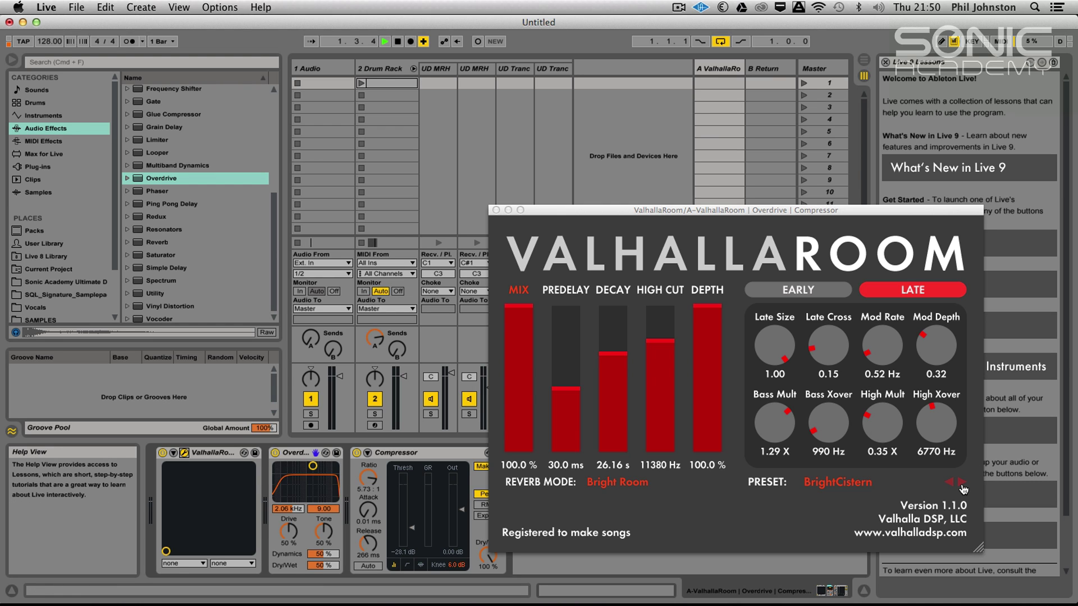
pyautogui.click(961, 484)
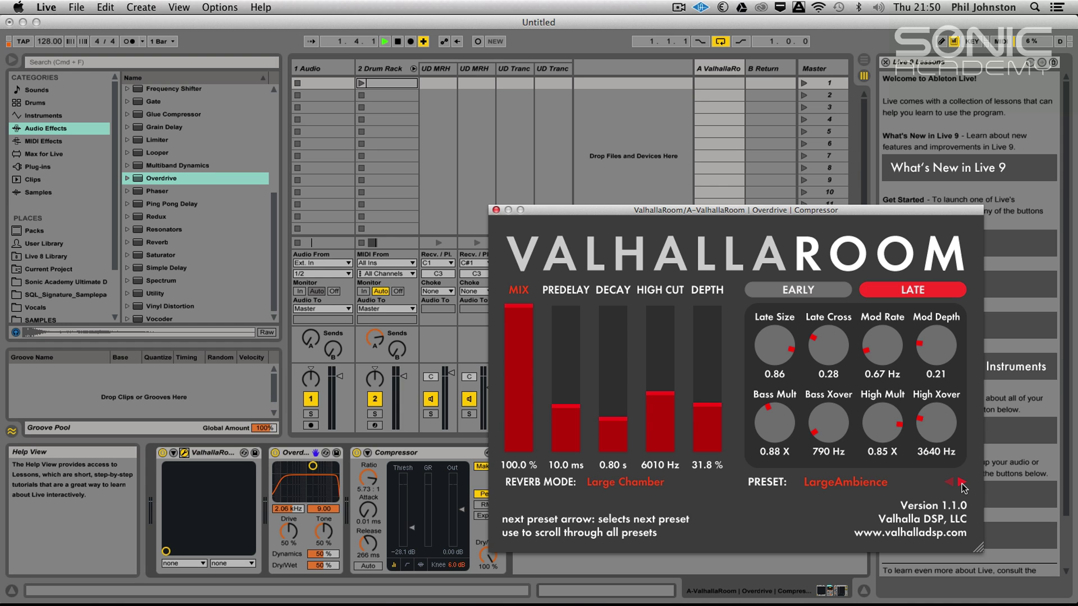
pyautogui.click(919, 484)
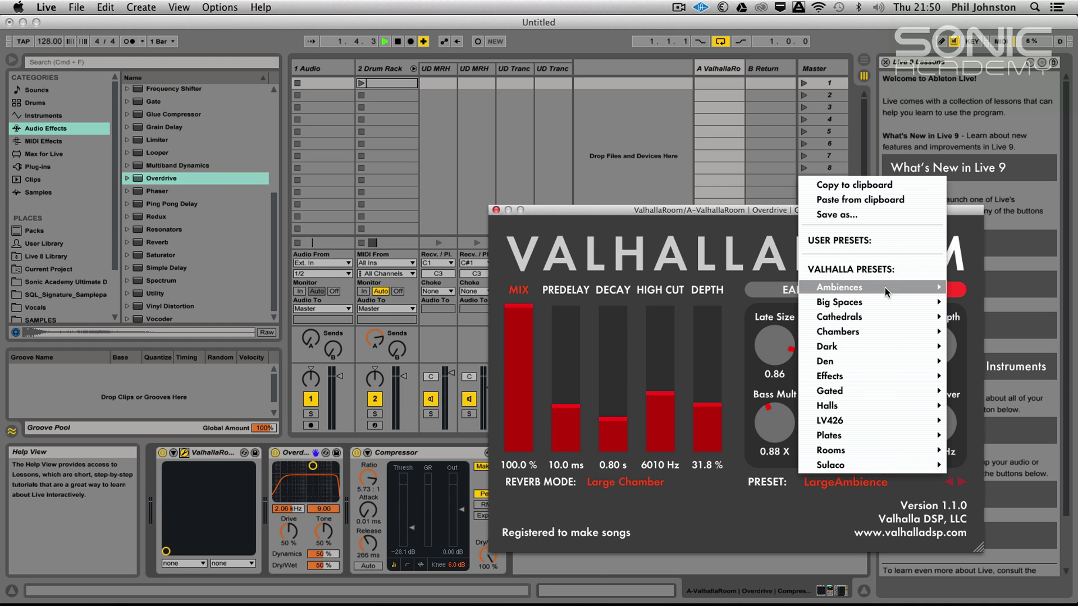
pyautogui.moveTo(925, 302)
pyautogui.click(754, 304)
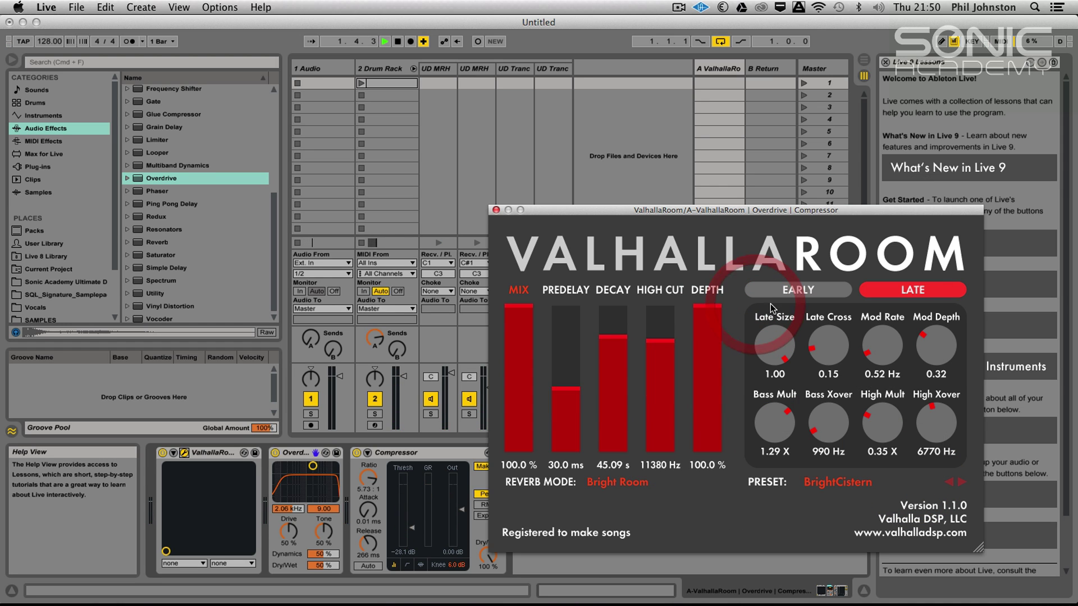
# - Audition successive ValhallaRoom presets against the loop and settle on Taj
pyautogui.click(962, 482)
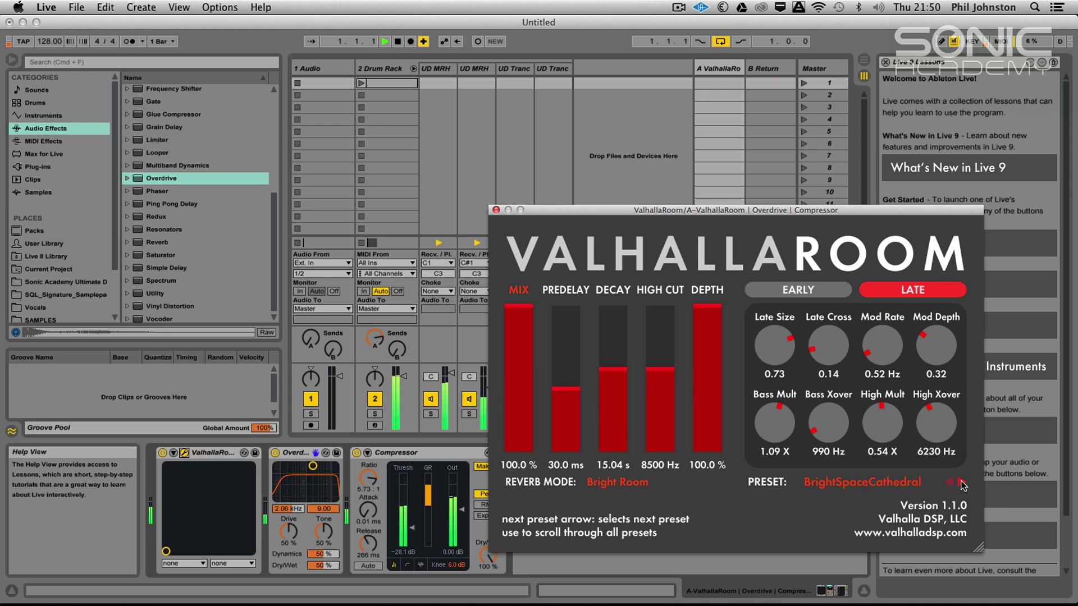
pyautogui.click(962, 481)
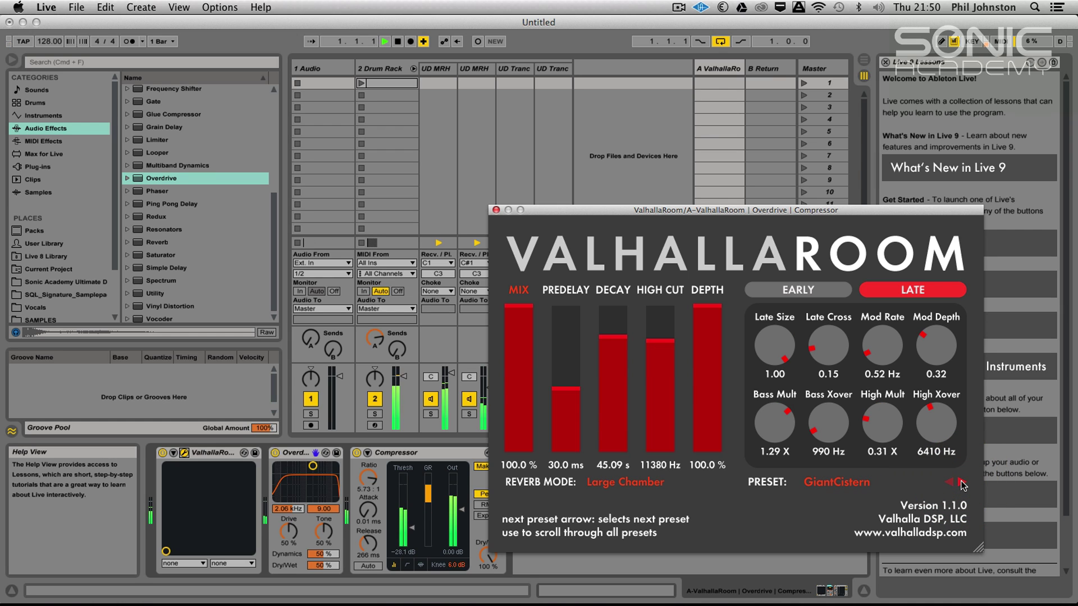
pyautogui.click(962, 481)
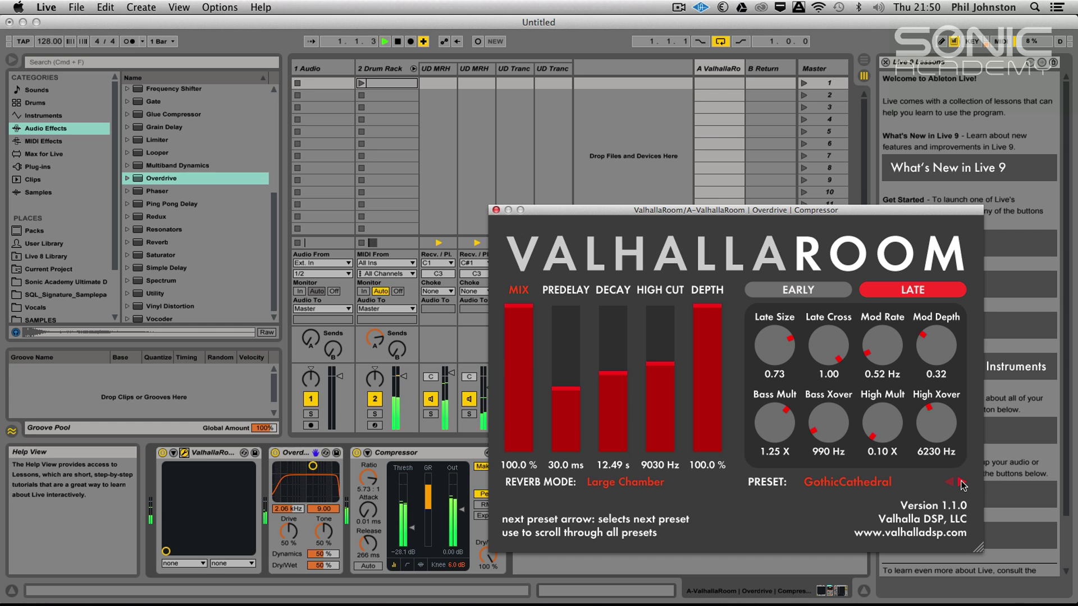
pyautogui.click(962, 482)
pyautogui.click(962, 481)
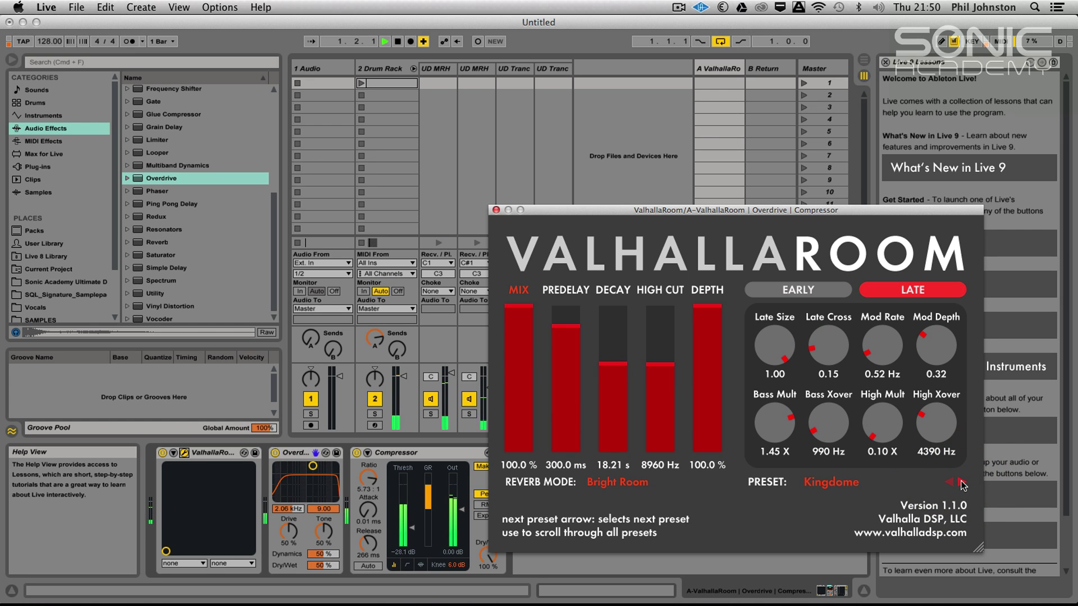
pyautogui.click(961, 482)
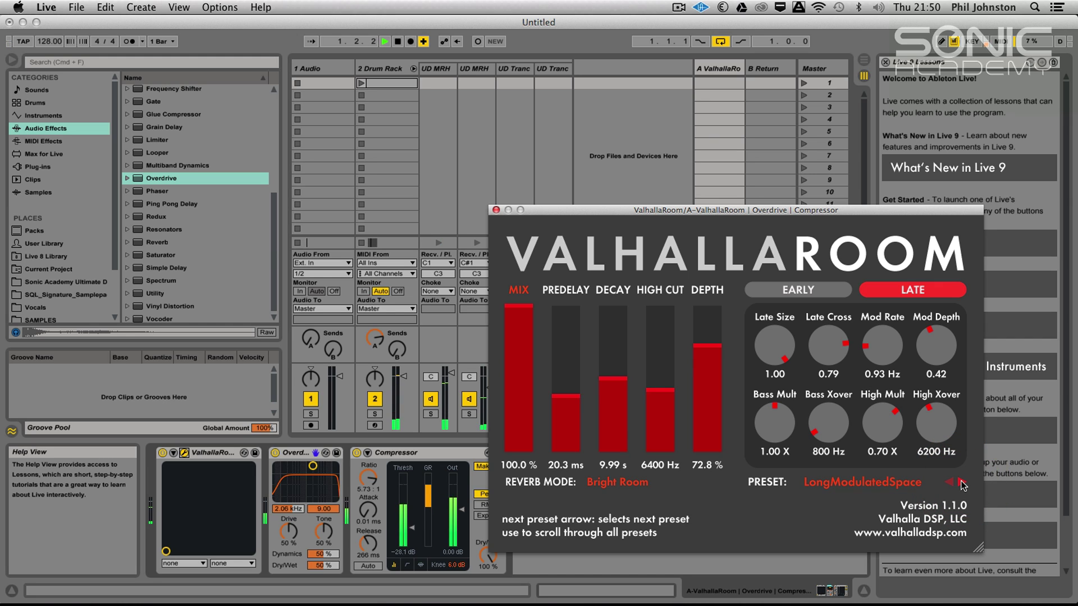
pyautogui.click(962, 482)
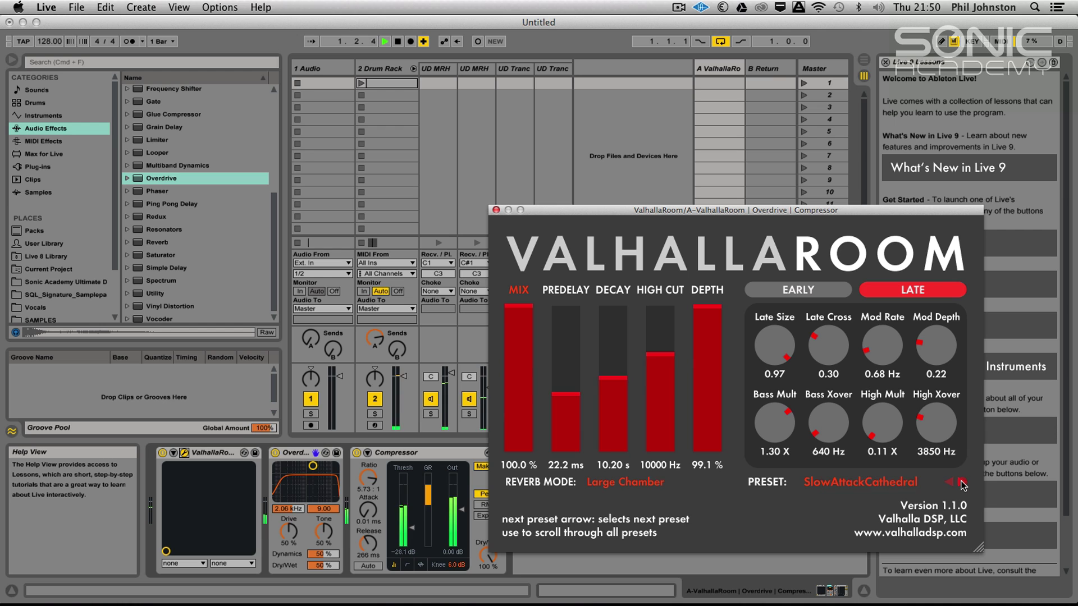
pyautogui.click(962, 482)
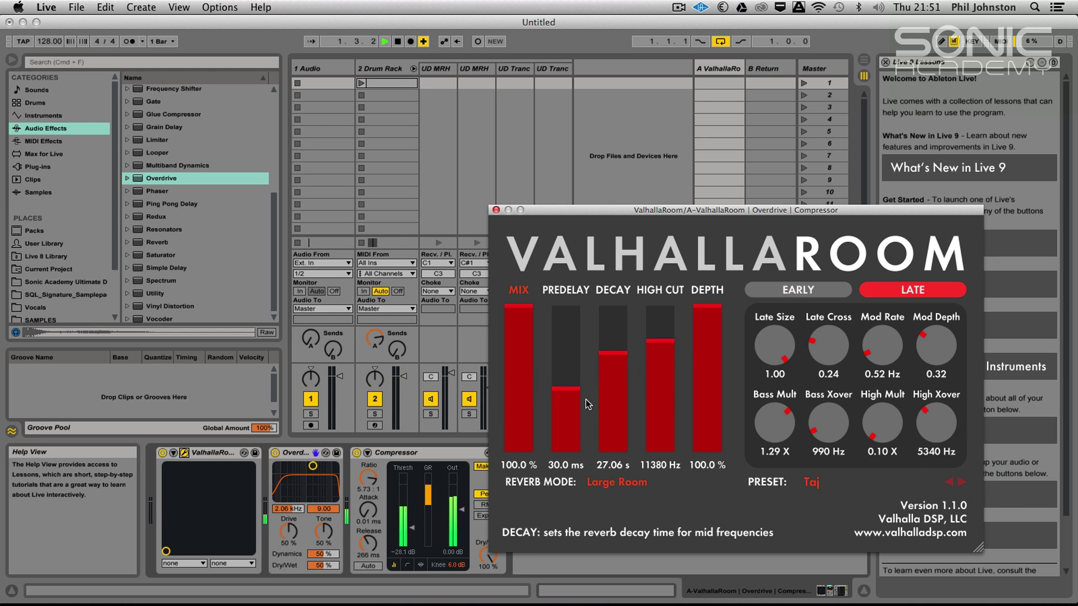
# - Set ValhallaRoom's predelay to 0.0 ms, decay to 47.95 s, Bass Mult to 1.59 X and Bass Xover to 510 Hz, and close its editor
pyautogui.moveTo(561, 447); pyautogui.dragTo(557, 494)
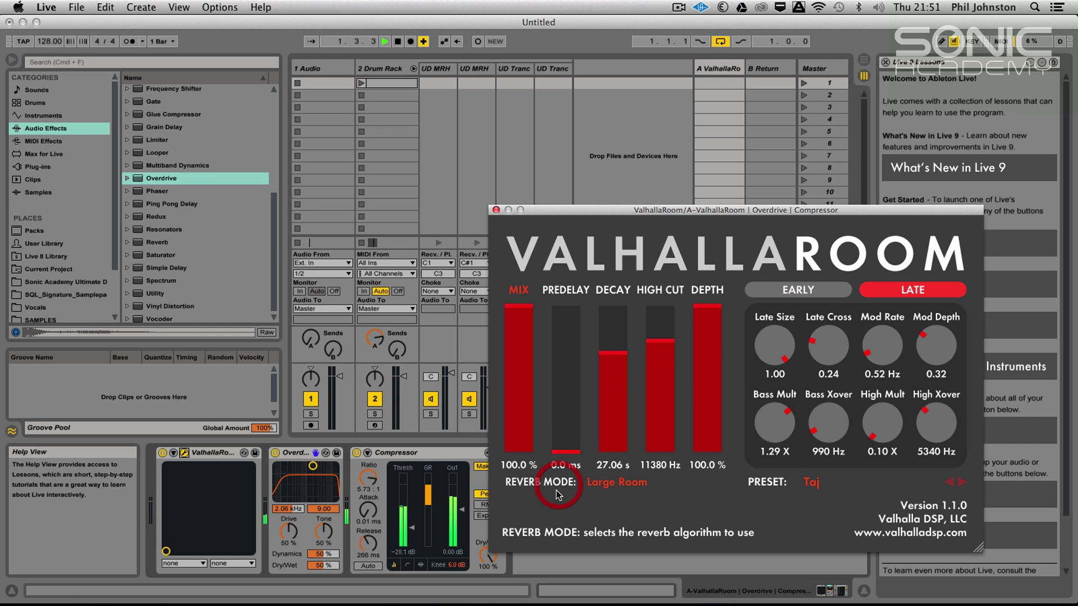
pyautogui.moveTo(612, 368); pyautogui.dragTo(611, 334)
pyautogui.moveTo(779, 426); pyautogui.dragTo(784, 379)
pyautogui.moveTo(821, 428); pyautogui.dragTo(836, 447)
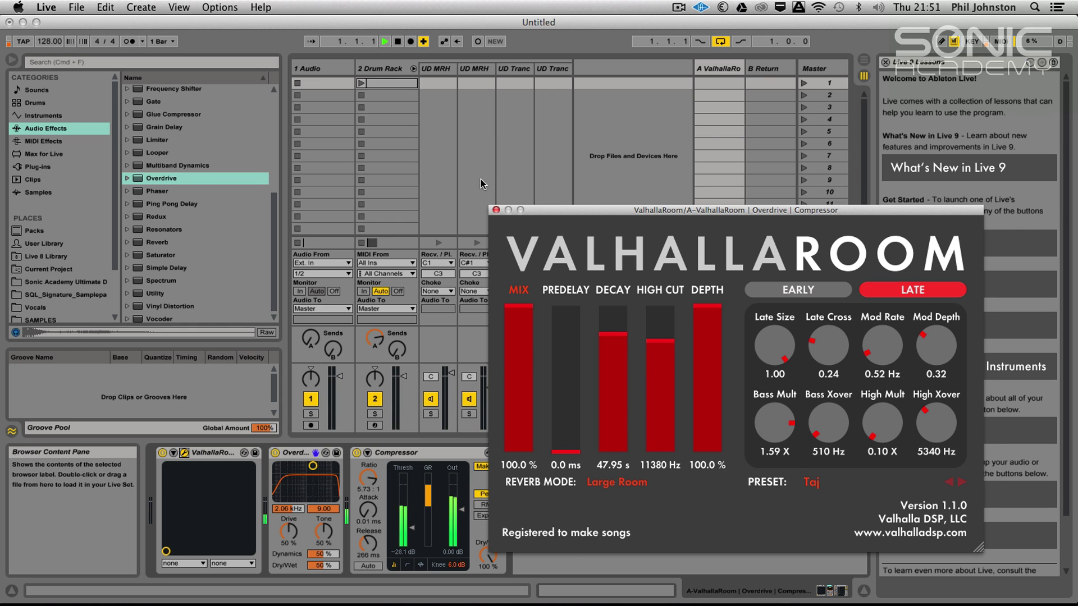
pyautogui.click(495, 210)
pyautogui.click(584, 189)
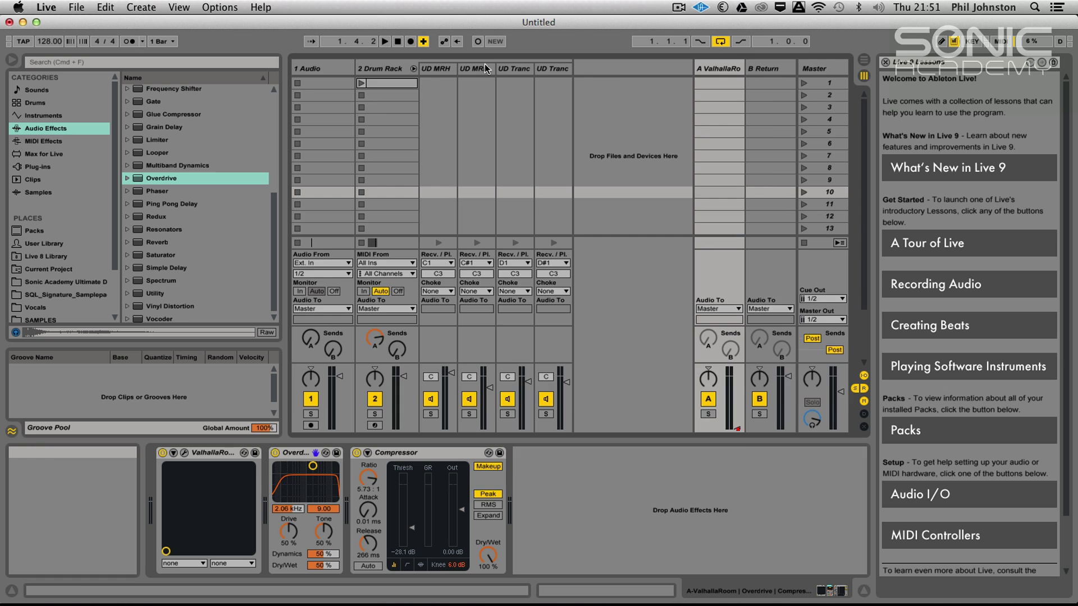
# - Show the return's Mixer Track Volume automation in the Arrangement and try a sloping fade from beat 1.2 to just past beat 1.3
pyautogui.press('Tab')
pyautogui.click(740, 359)
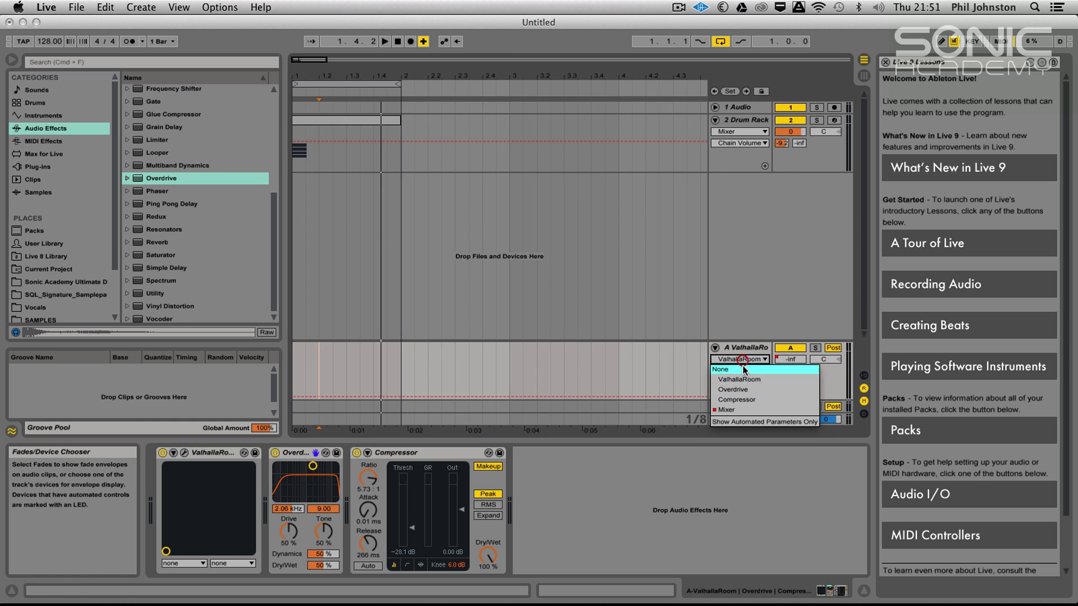
pyautogui.click(739, 406)
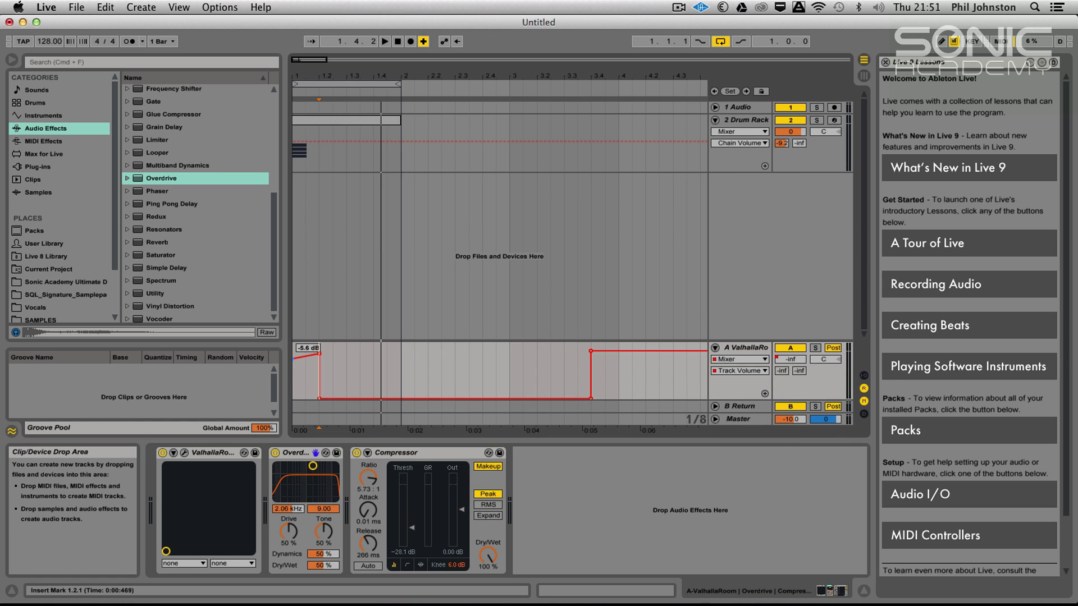
pyautogui.click(318, 398)
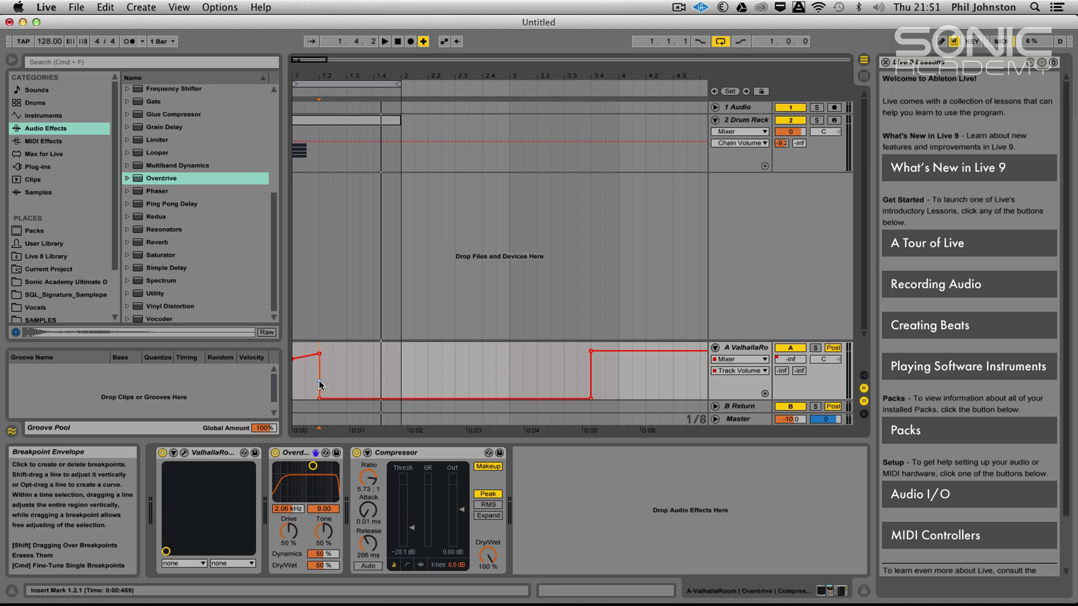
pyautogui.moveTo(320, 399); pyautogui.dragTo(355, 398)
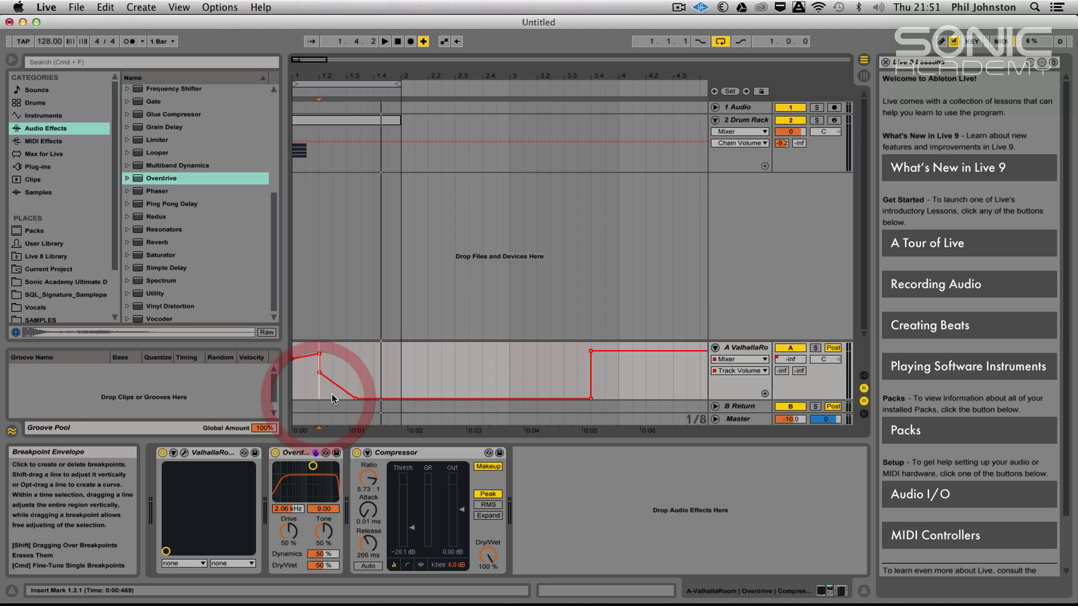
pyautogui.press('space')
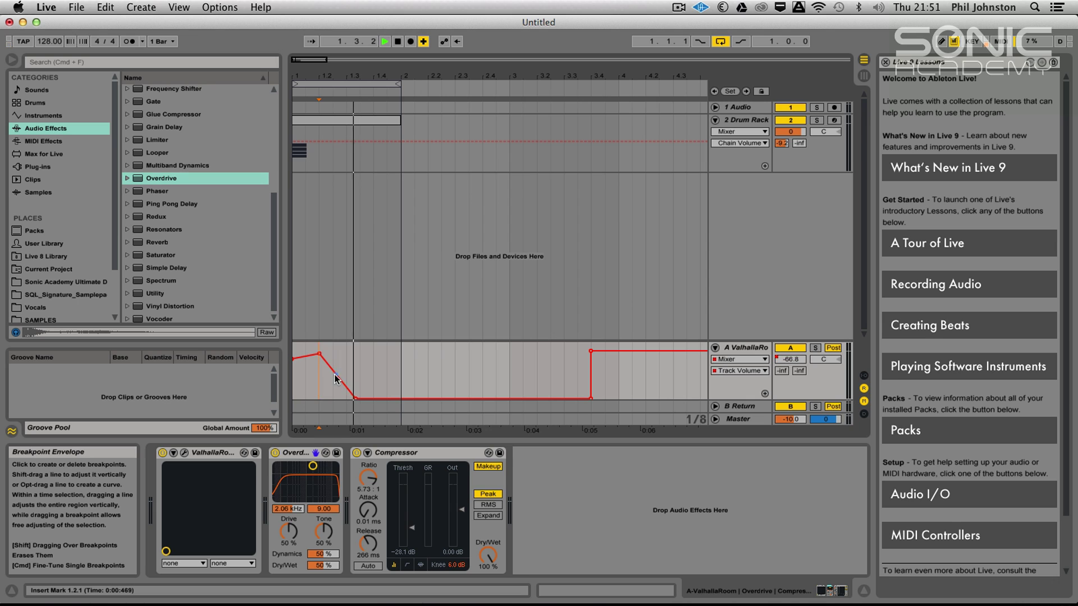
# - Reshape the reverb's volume automation into a near-vertical cut just after beat 1.2, with the peak breakpoint at about -2.7 dB
pyautogui.moveTo(321, 357); pyautogui.dragTo(333, 398)
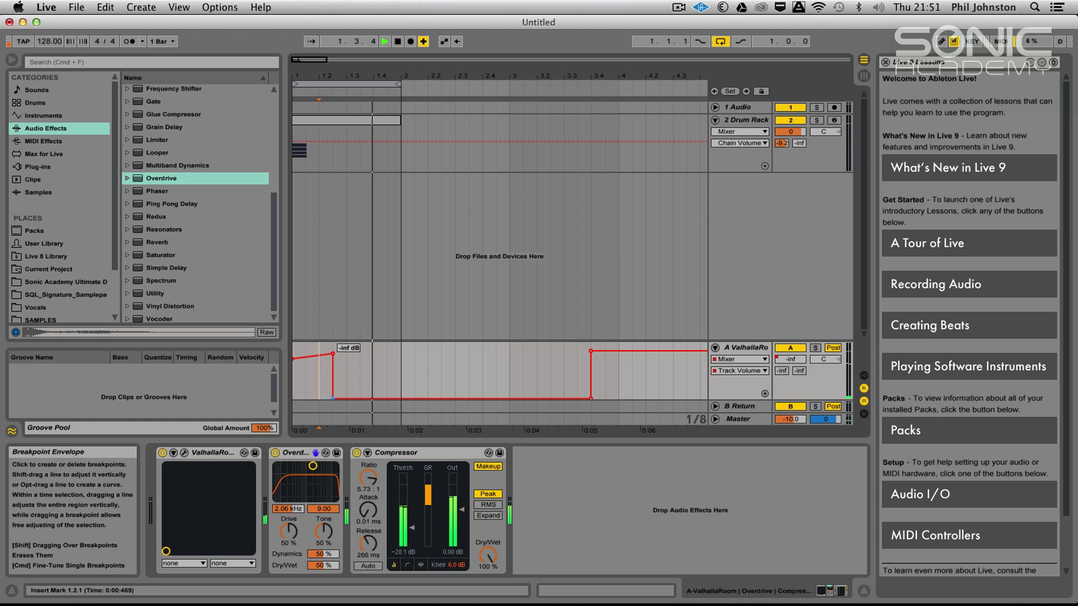
pyautogui.moveTo(333, 354); pyautogui.dragTo(324, 354)
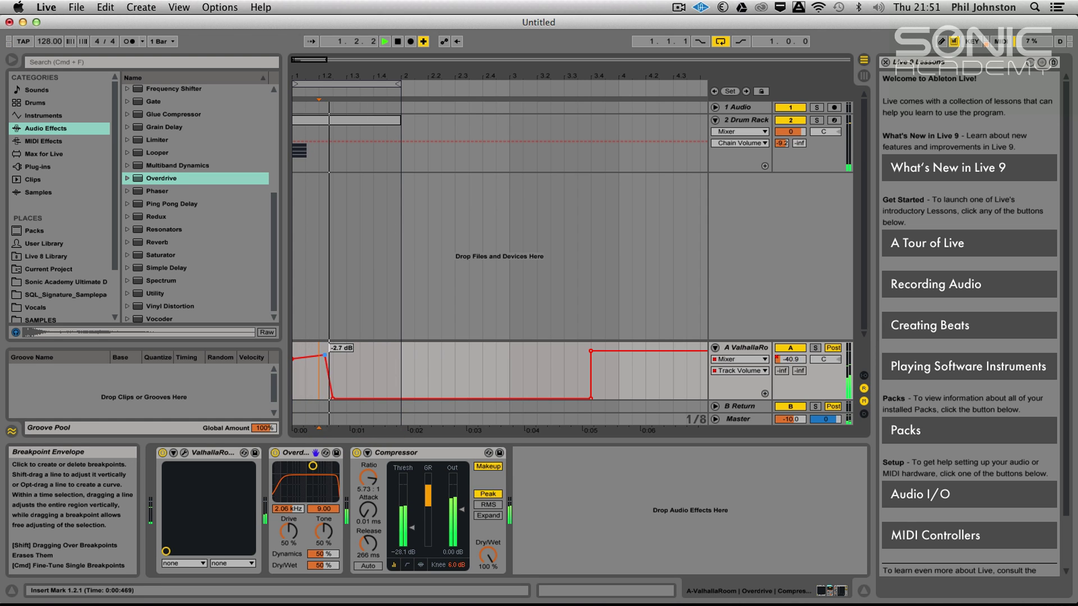
pyautogui.click(331, 402)
pyautogui.moveTo(331, 398); pyautogui.dragTo(326, 399)
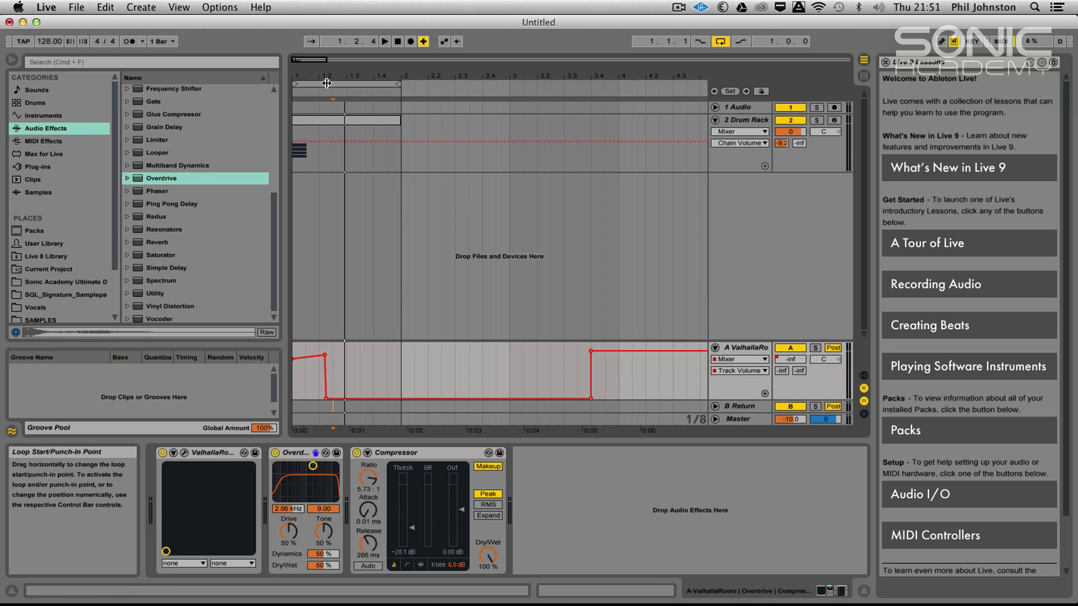
# - Set the 1 Audio track's input to Resampling, arm it and record the loop into its first Session clip slot
pyautogui.press('Tab')
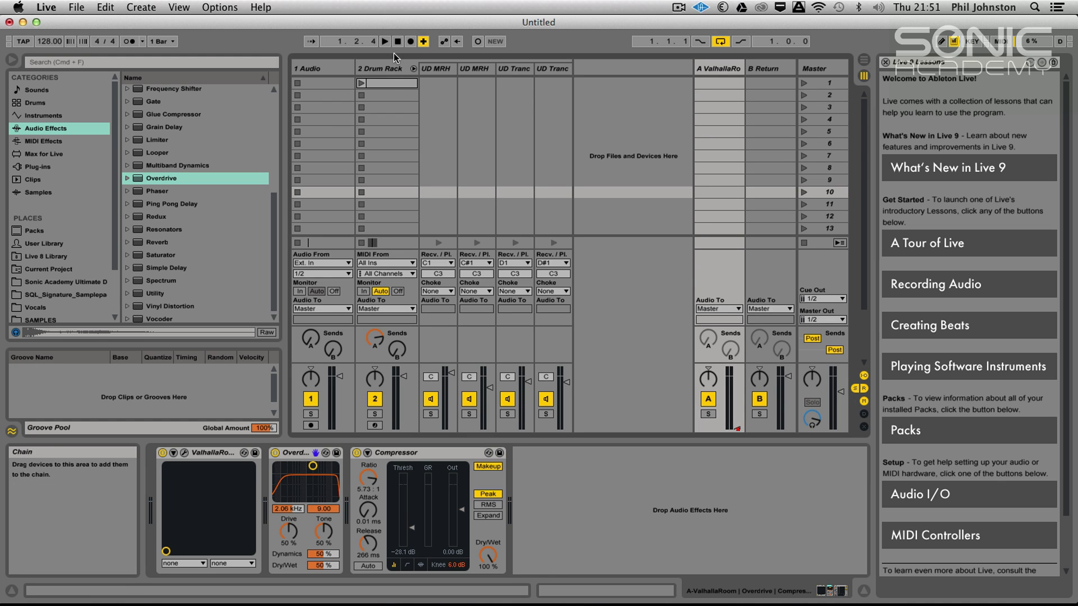
pyautogui.click(323, 262)
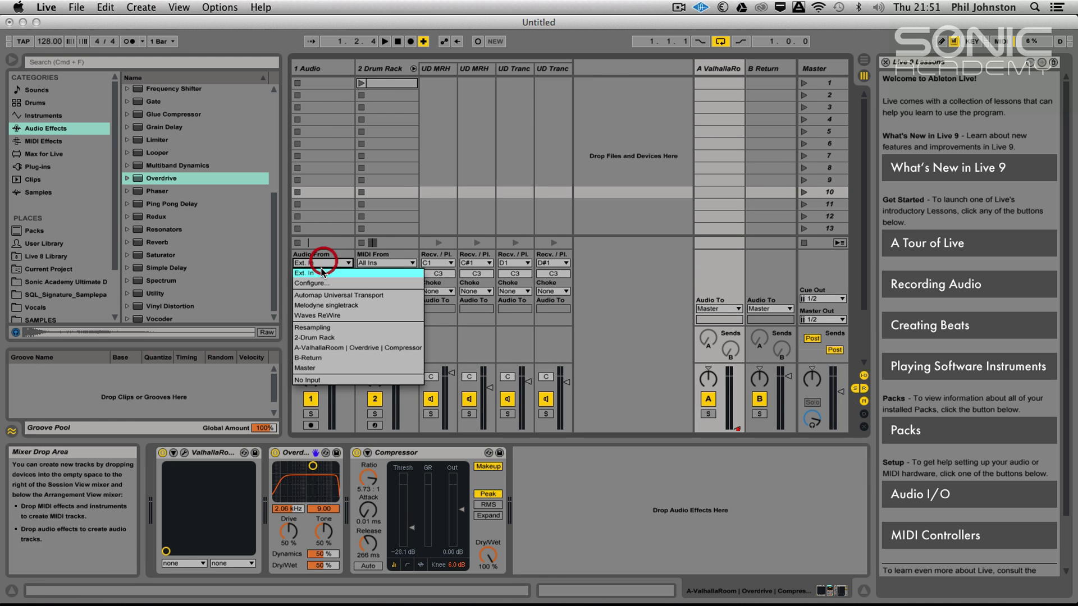
pyautogui.click(314, 327)
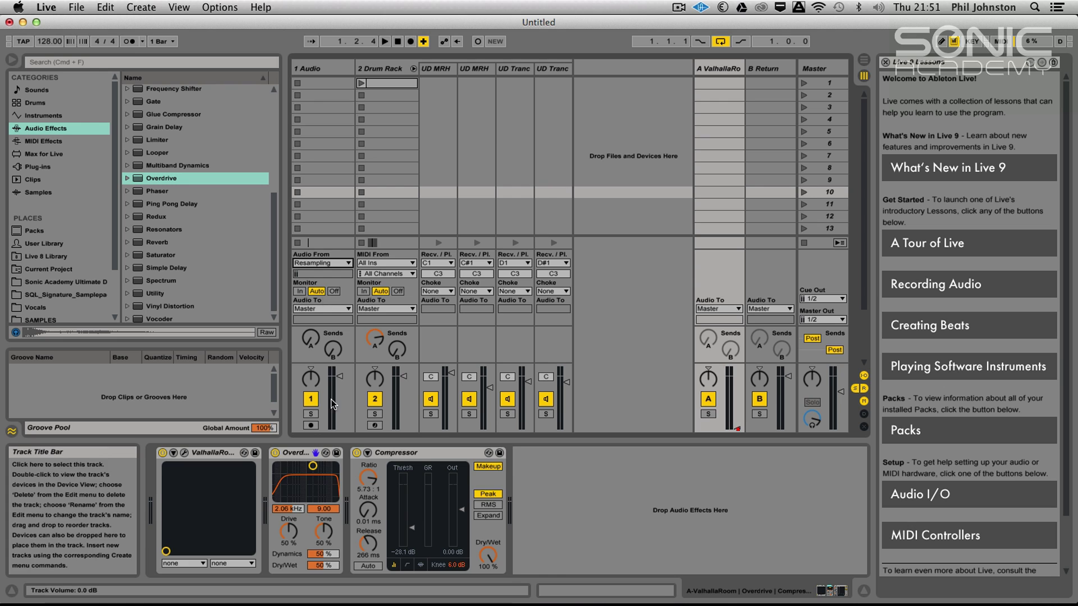
pyautogui.click(311, 426)
pyautogui.click(297, 82)
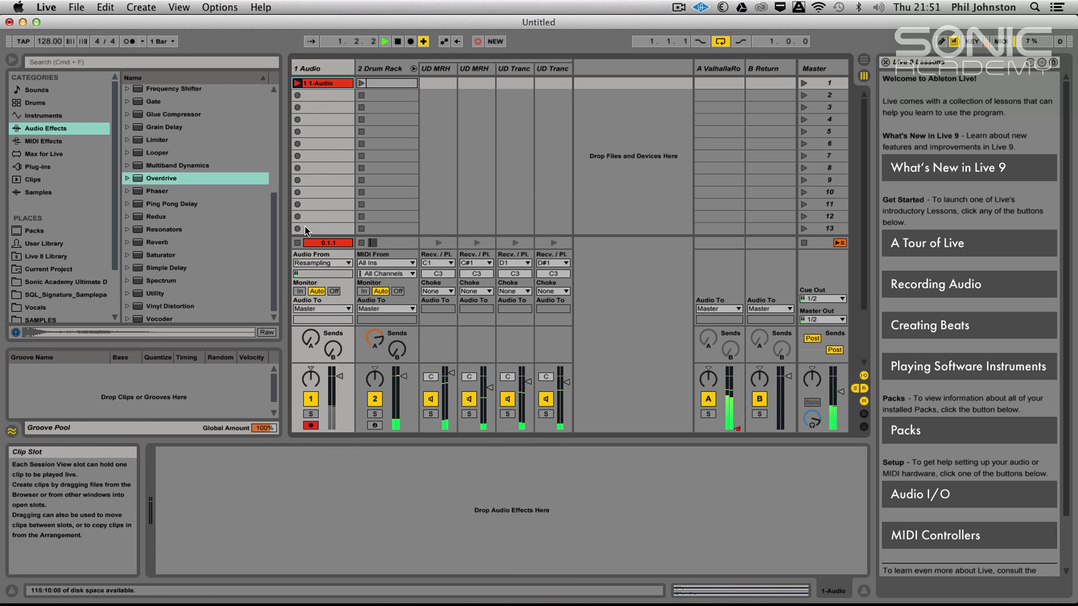
# - Rename the recorded audio clip as Snare Verb
pyautogui.click(321, 83)
pyautogui.rightClick(321, 83)
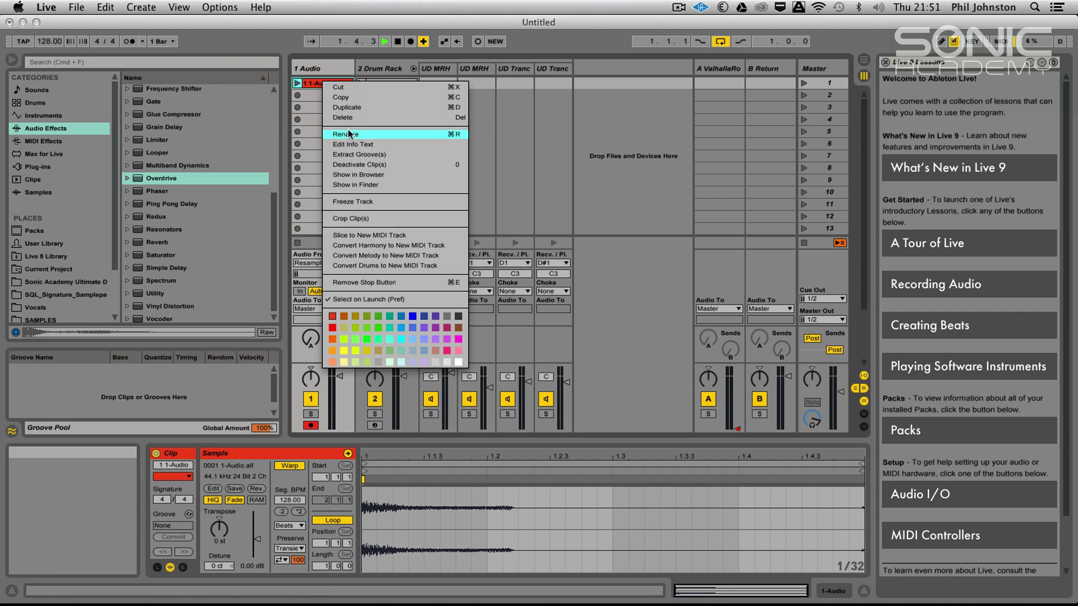
pyautogui.click(351, 128)
pyautogui.write('Snar')
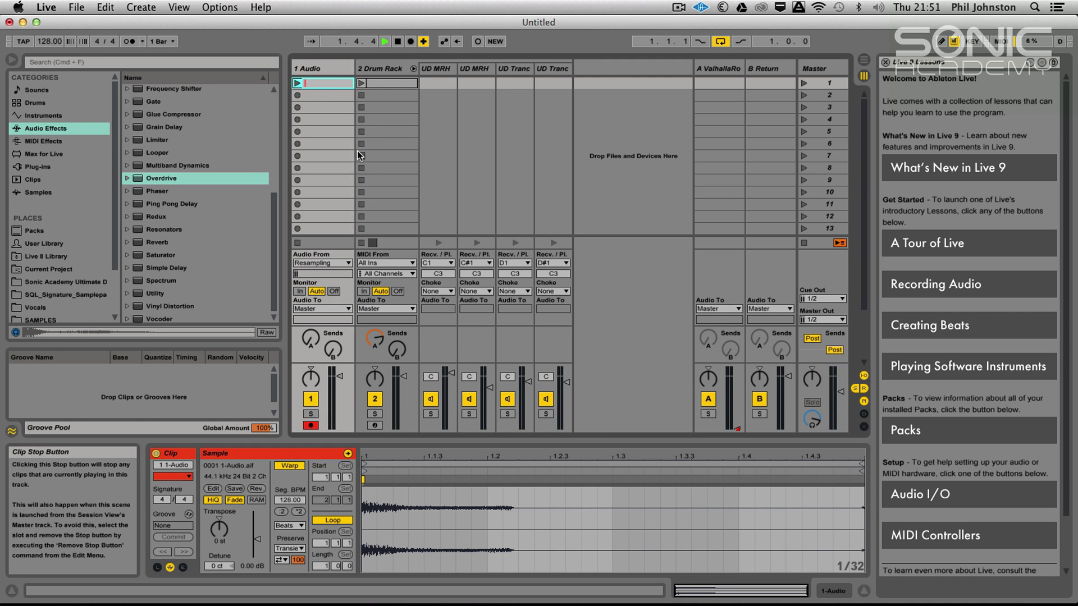
pyautogui.write('e Verb')
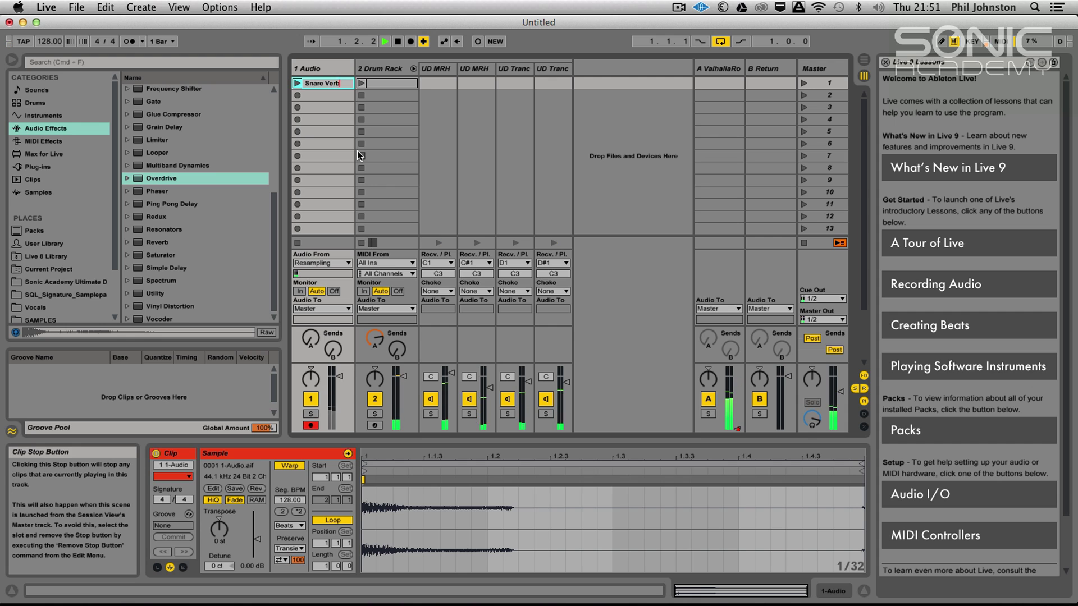
pyautogui.press('Return')
pyautogui.click(190, 89)
pyautogui.moveTo(373, 167); pyautogui.dragTo(369, 159)
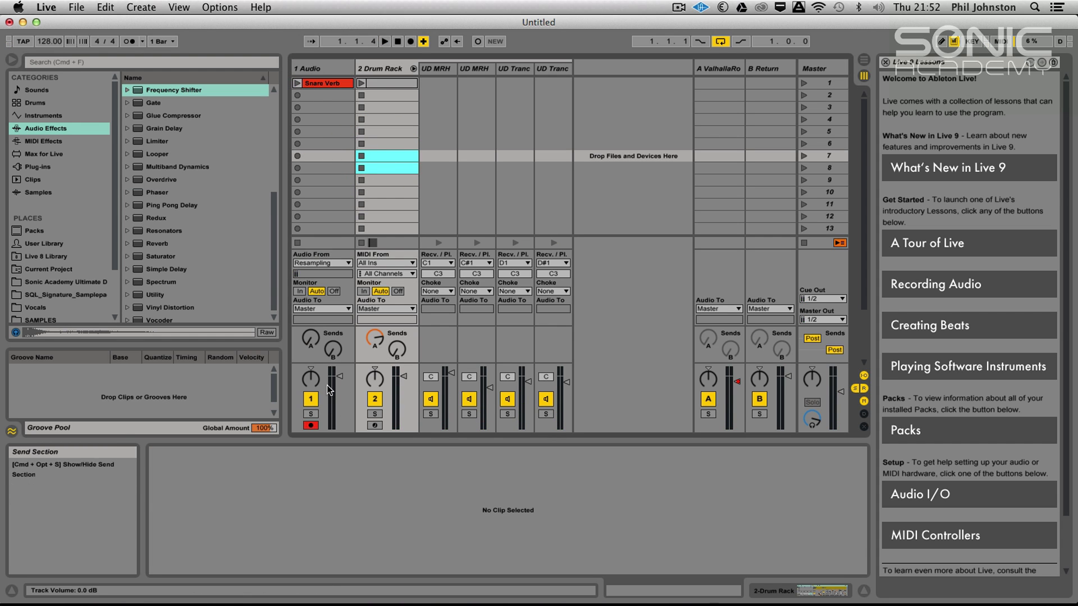
# - Solo the 1 Audio track, launch the Snare Verb clip and raise its clip gain to about 8.88 dB
pyautogui.click(312, 413)
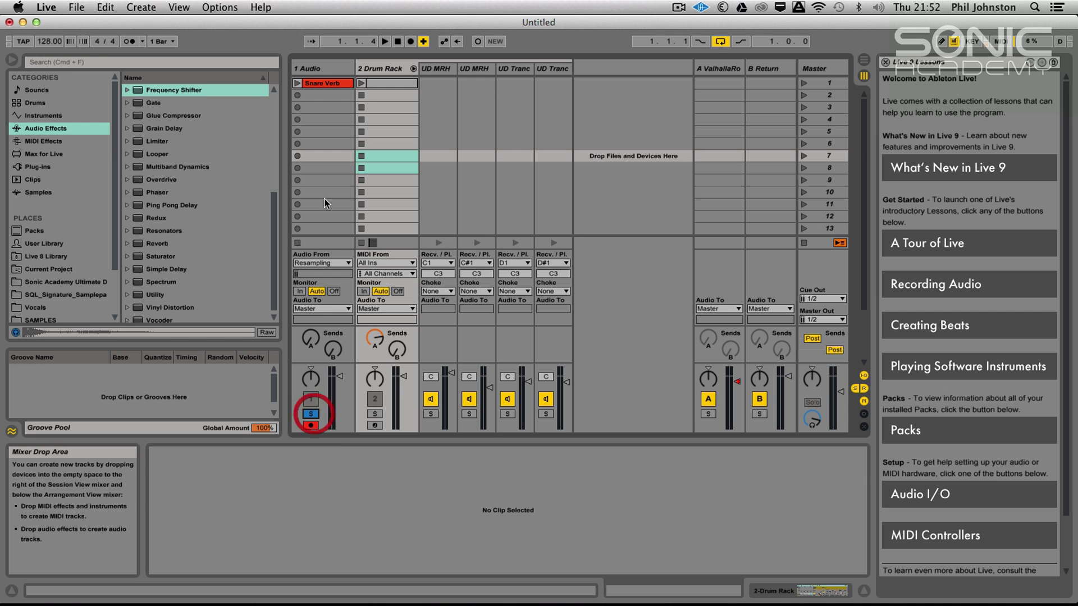
pyautogui.click(319, 83)
pyautogui.click(298, 82)
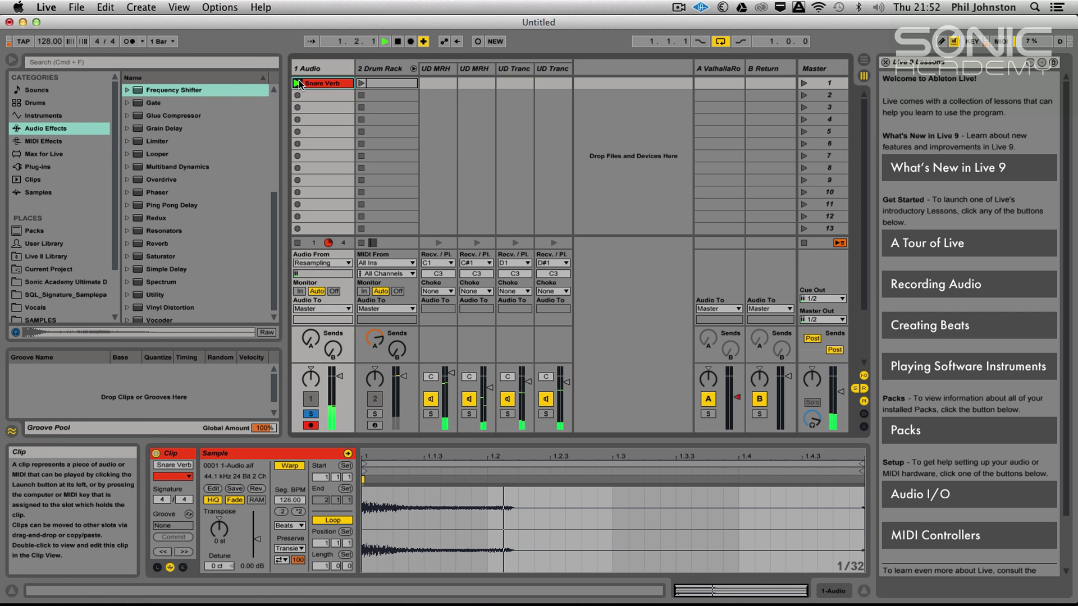
pyautogui.moveTo(257, 539); pyautogui.dragTo(257, 528)
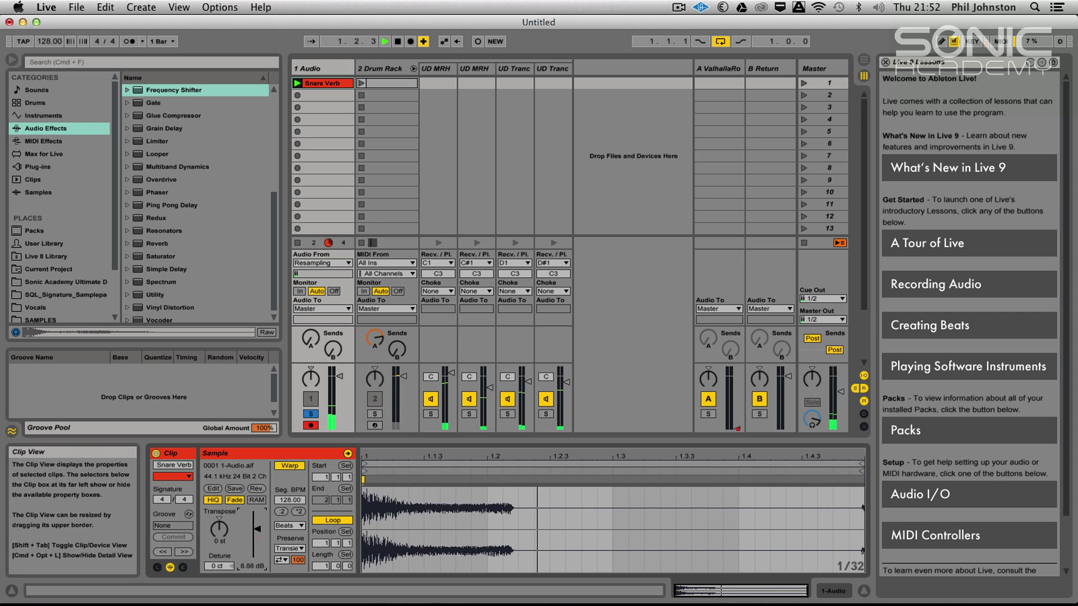